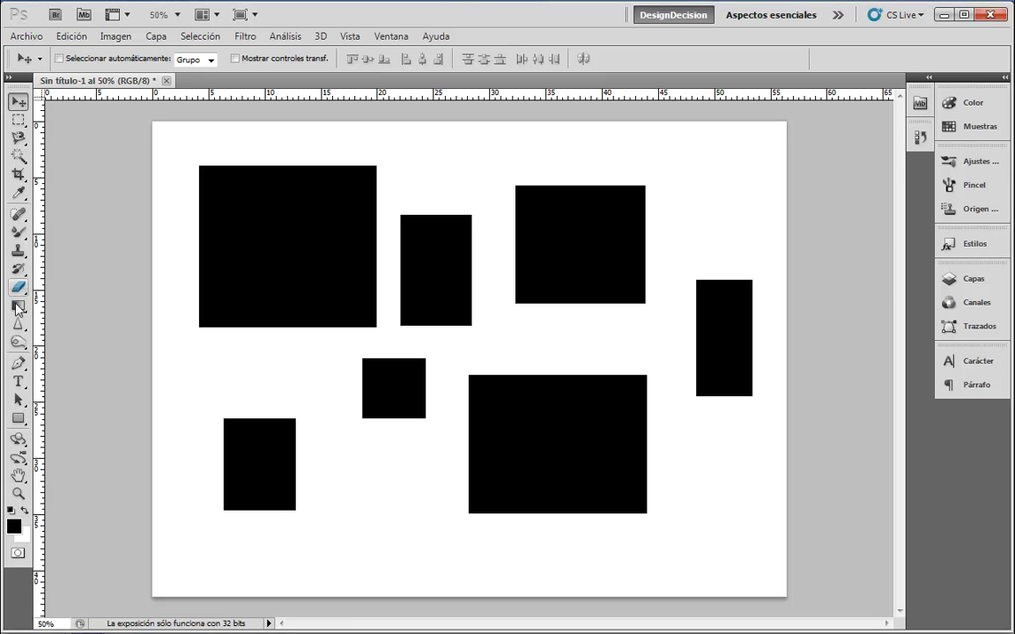
# - Select the Gradient tool and show its flyout with the Gradient and Paint Bucket options
pyautogui.click(18, 306)
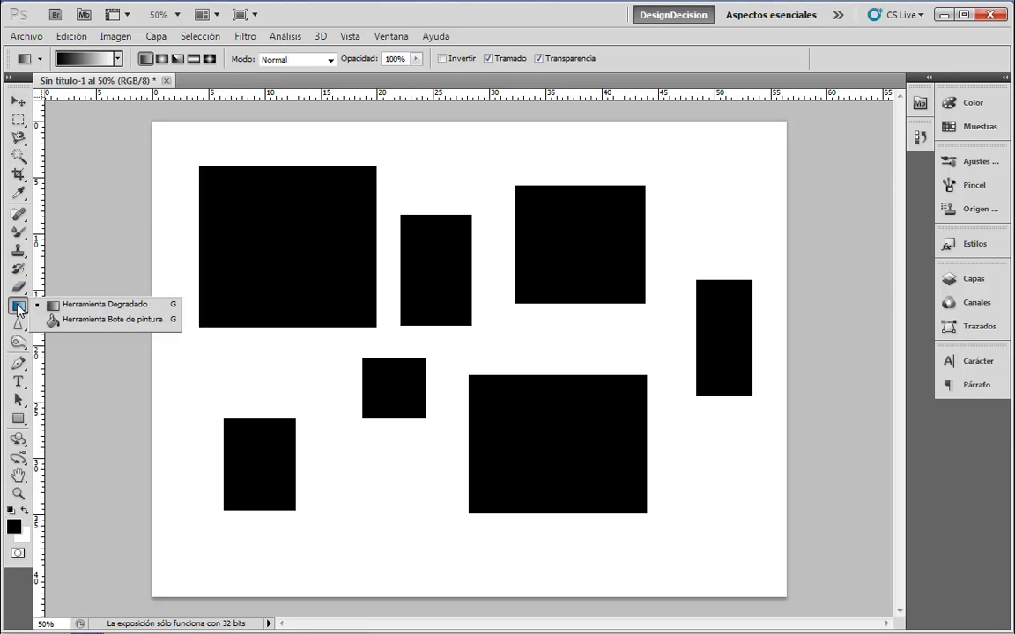
# - Switch to the Paint Bucket and set the foreground to web-safe red cc0000
pyautogui.click(97, 321)
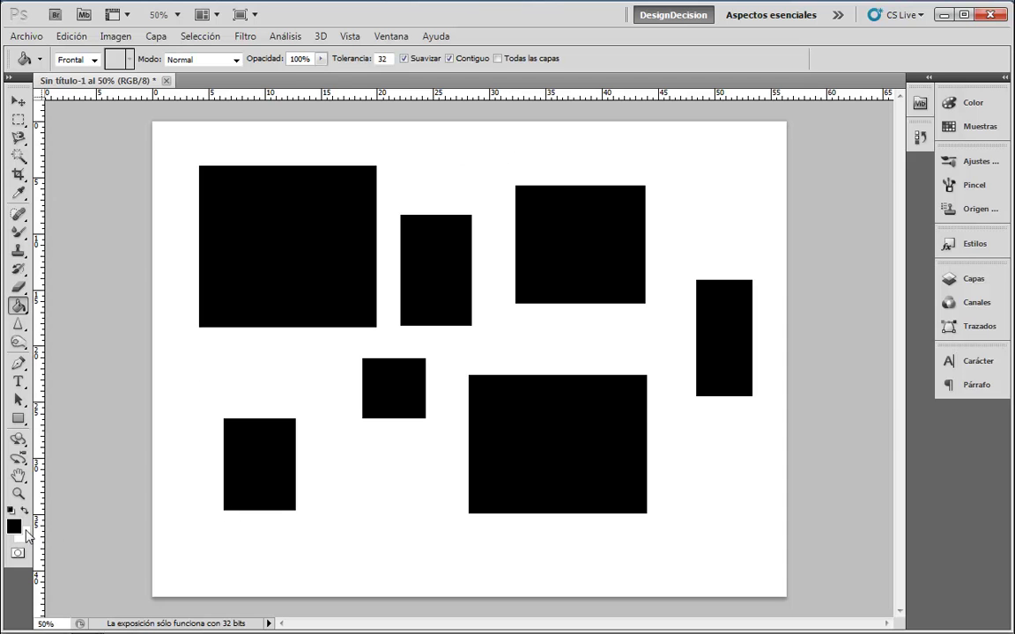
pyautogui.click(14, 527)
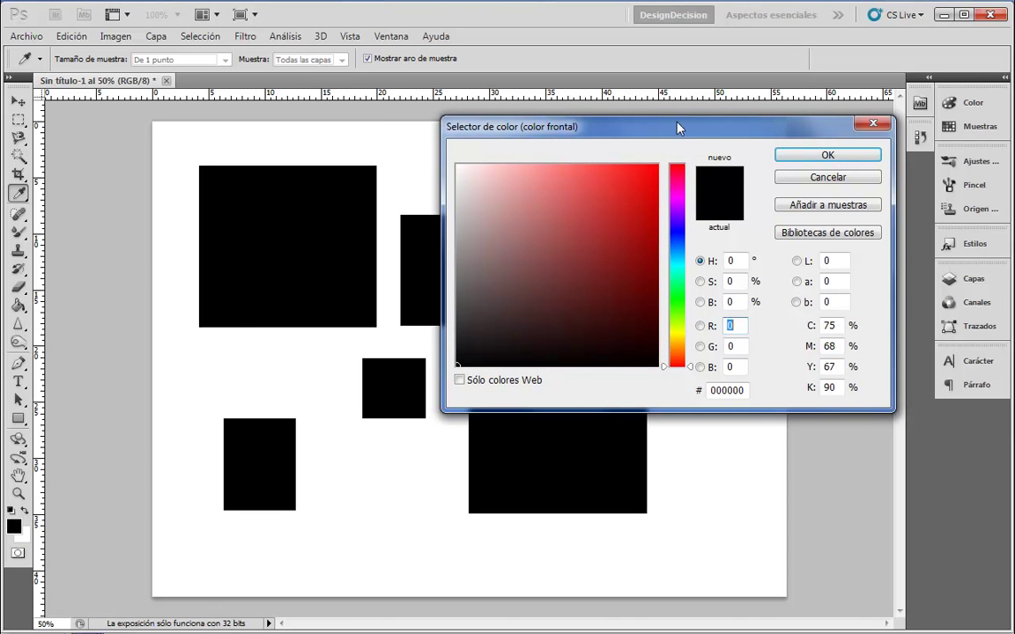
pyautogui.click(460, 381)
pyautogui.moveTo(700, 130); pyautogui.dragTo(650, 302)
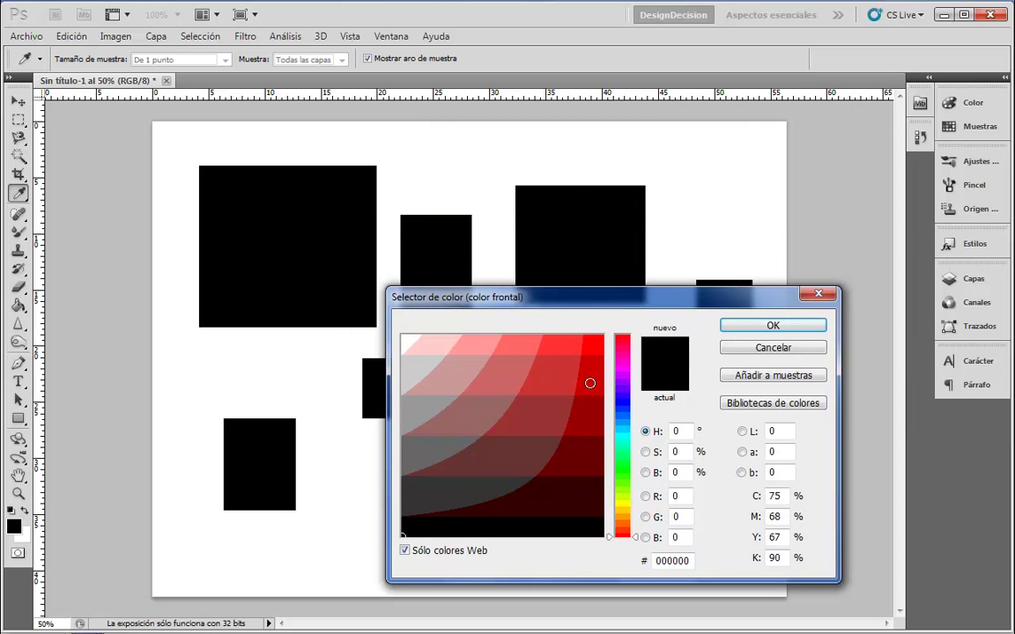
pyautogui.click(589, 383)
pyautogui.click(768, 326)
pyautogui.press('g')
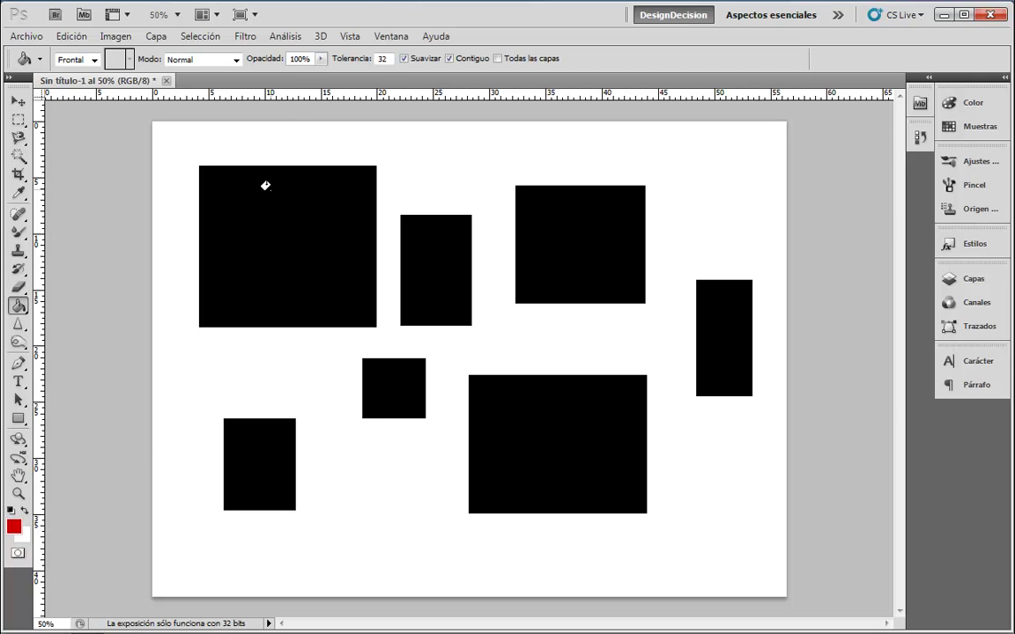
# - Fill the large top-left rectangle red, undoing a stray red fill on the narrow one
pyautogui.click(265, 185)
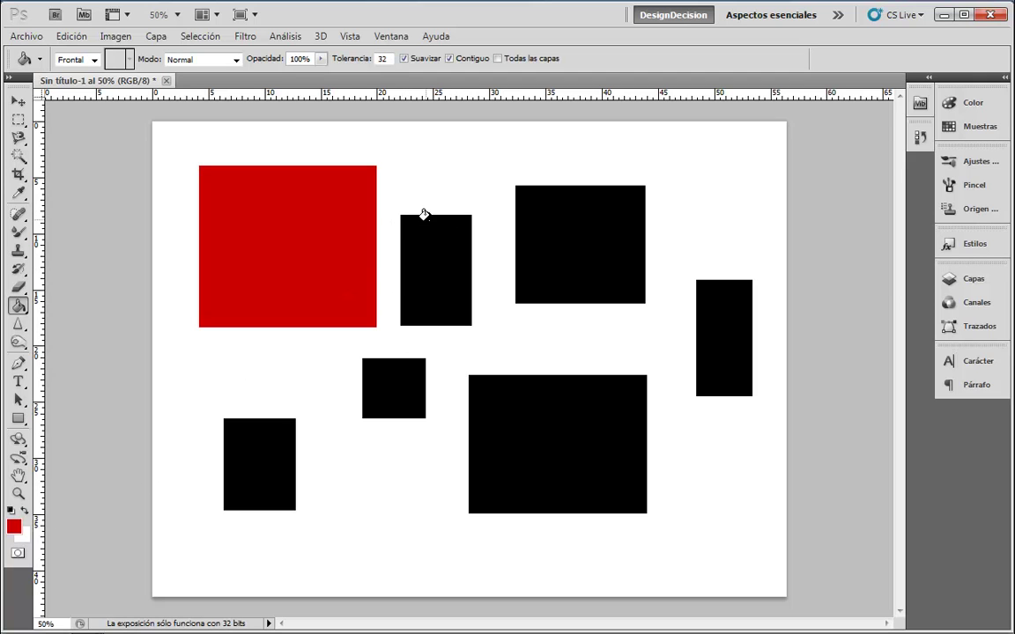
pyautogui.click(428, 257)
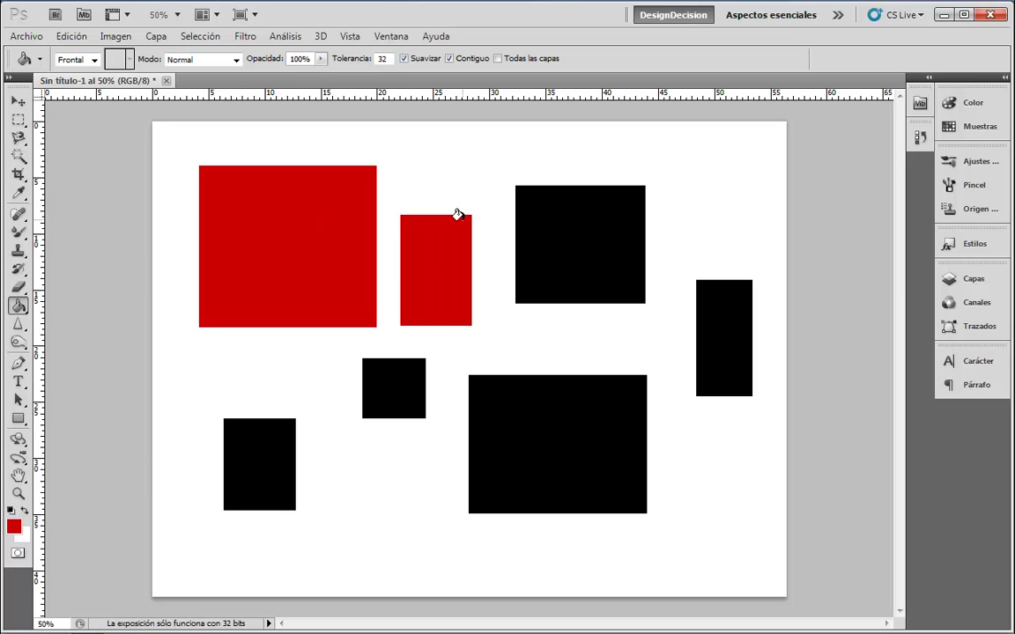
pyautogui.hotkey('ctrl', 'z')
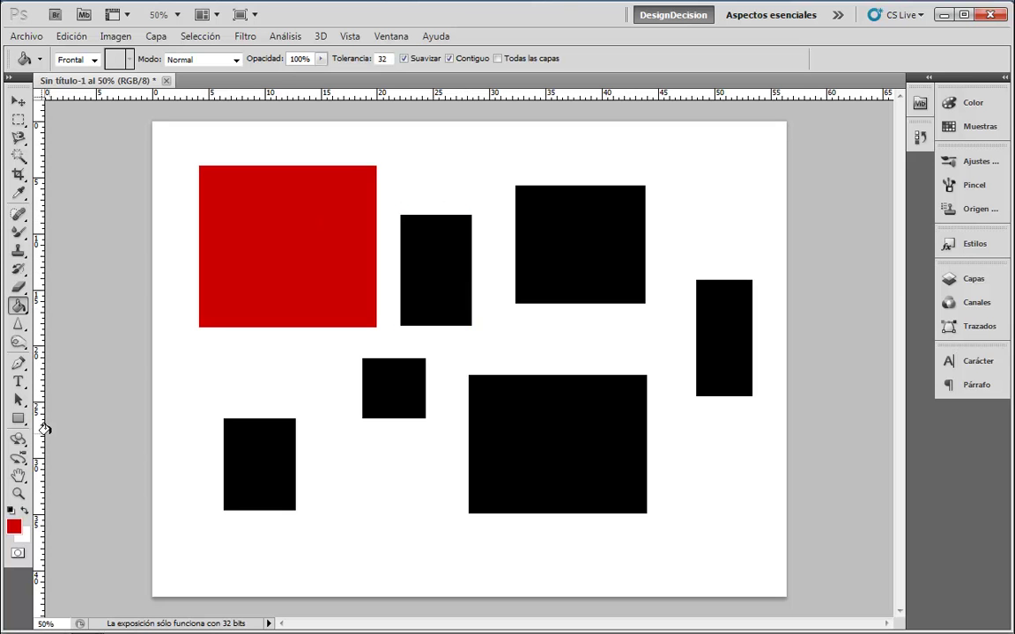
# - Fill the narrow rectangle with orange ff9900
pyautogui.click(13, 526)
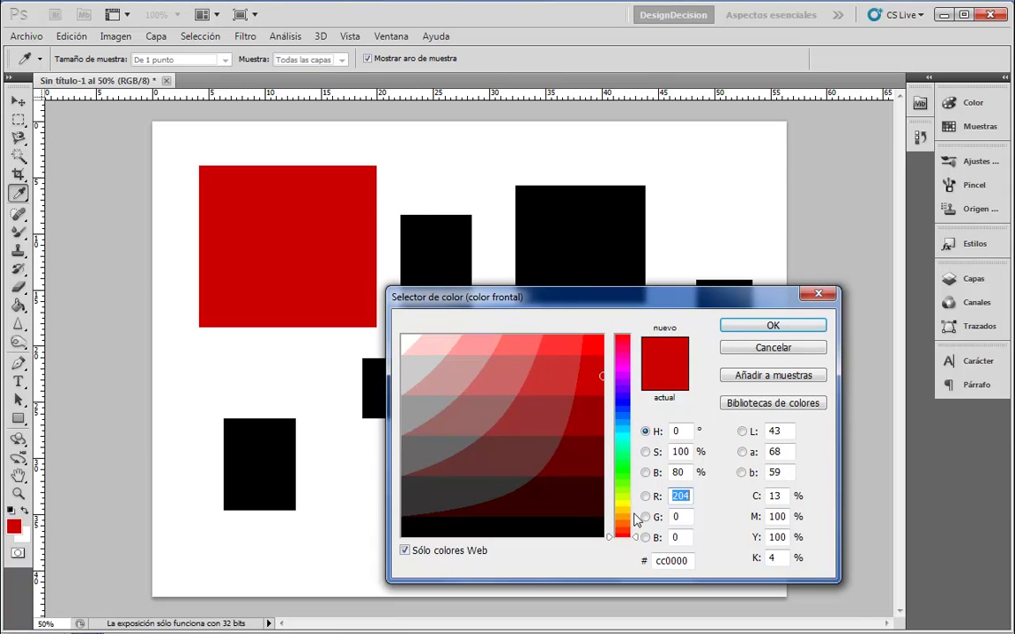
pyautogui.click(621, 511)
pyautogui.click(582, 345)
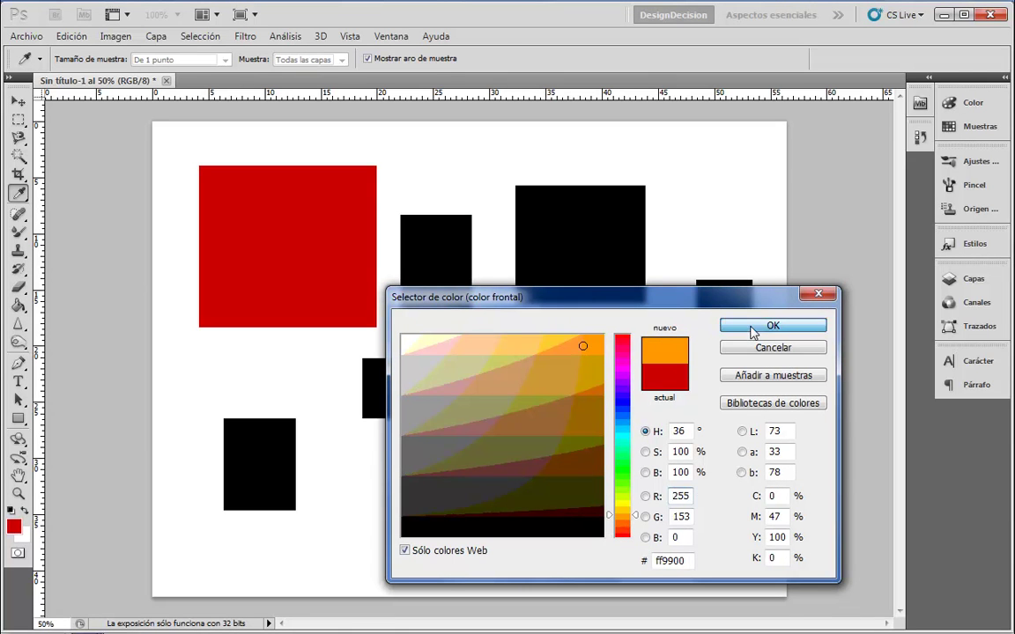
pyautogui.click(751, 328)
pyautogui.click(446, 259)
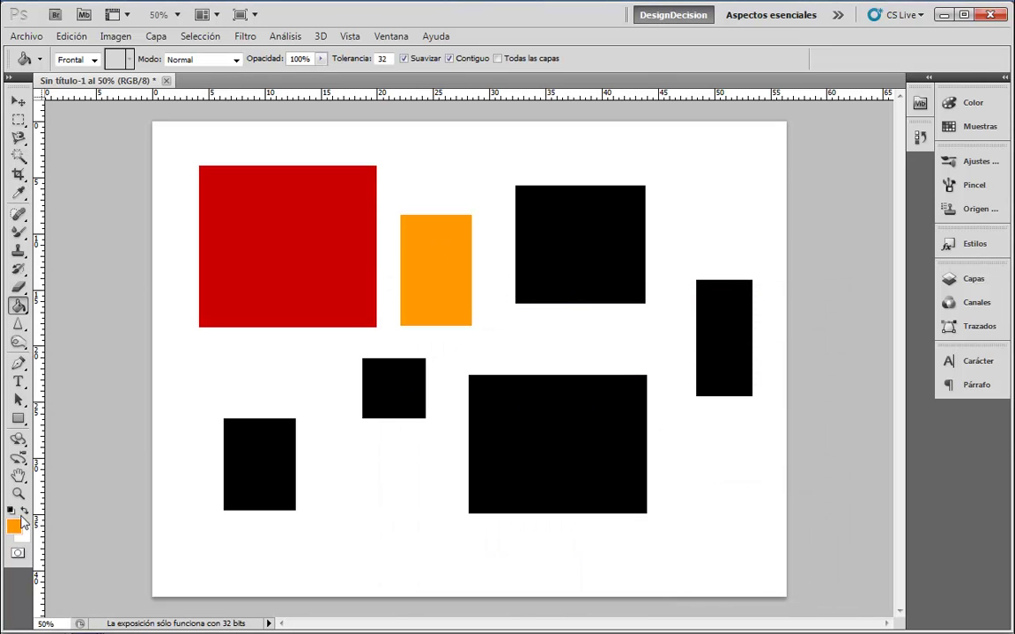
# - Fill the large lower-right rectangle and the page background with green 66cc00
pyautogui.click(13, 527)
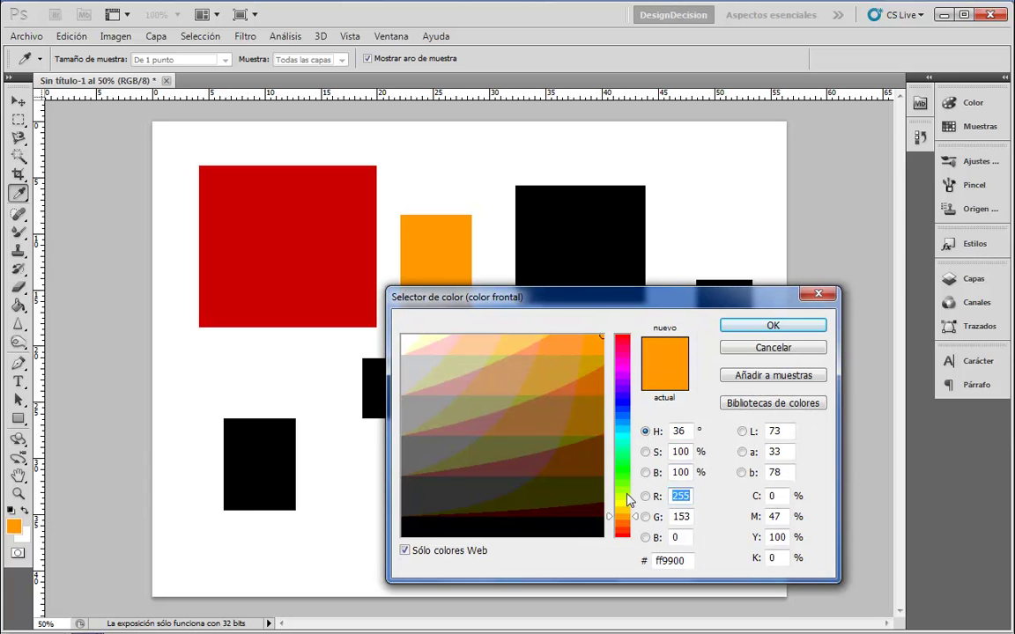
pyautogui.moveTo(628, 501); pyautogui.dragTo(627, 484)
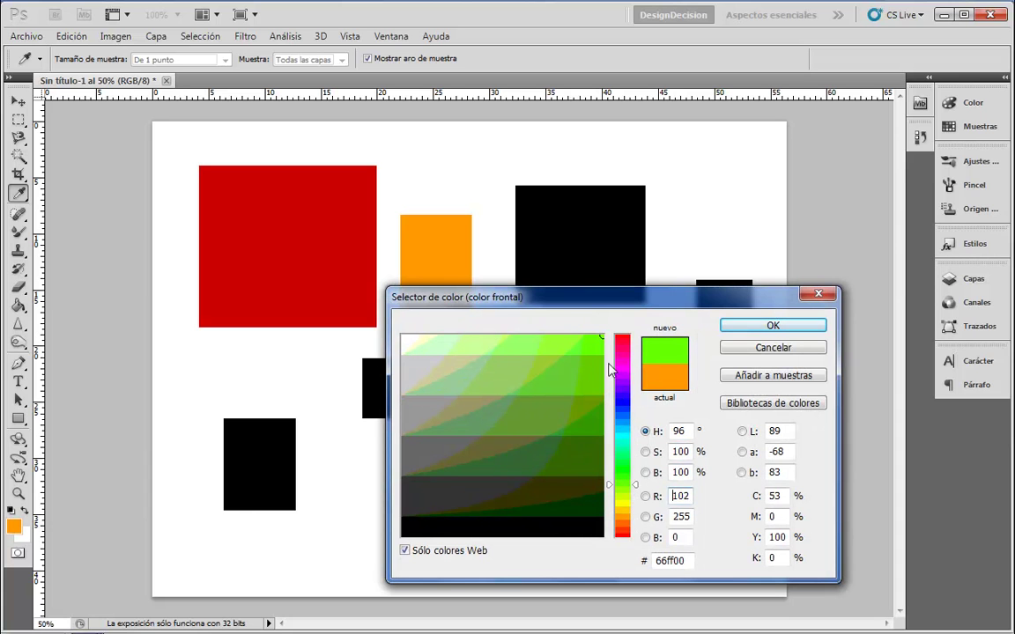
pyautogui.click(583, 376)
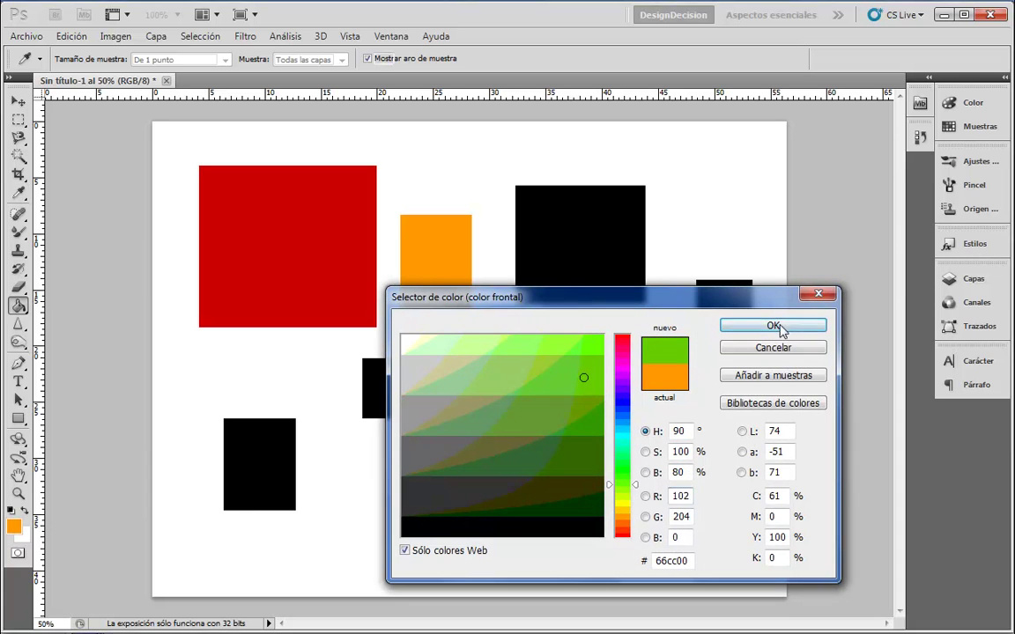
pyautogui.click(773, 326)
pyautogui.click(517, 416)
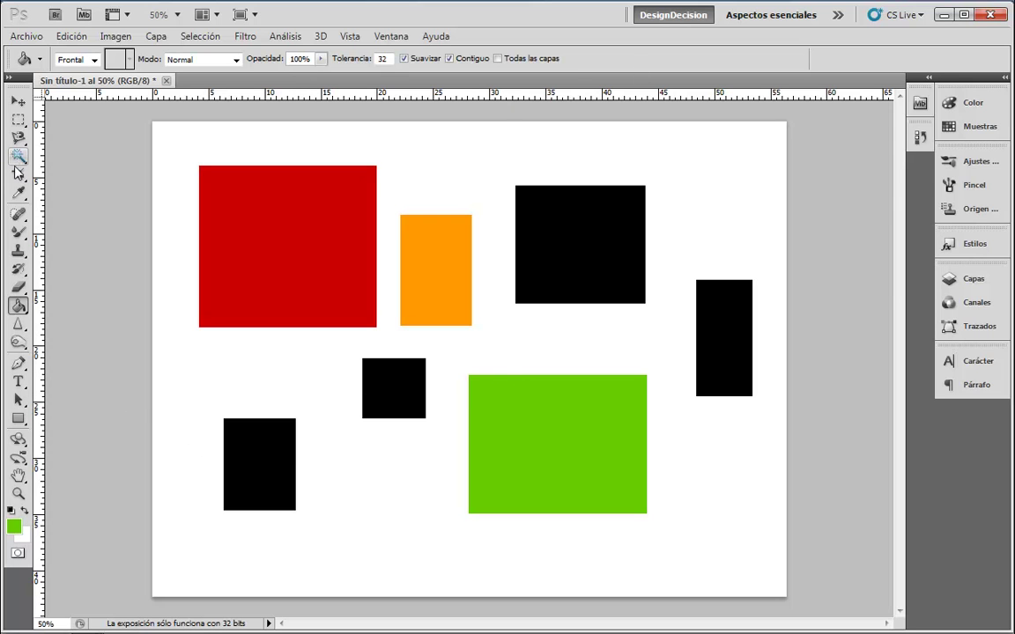
pyautogui.click(229, 368)
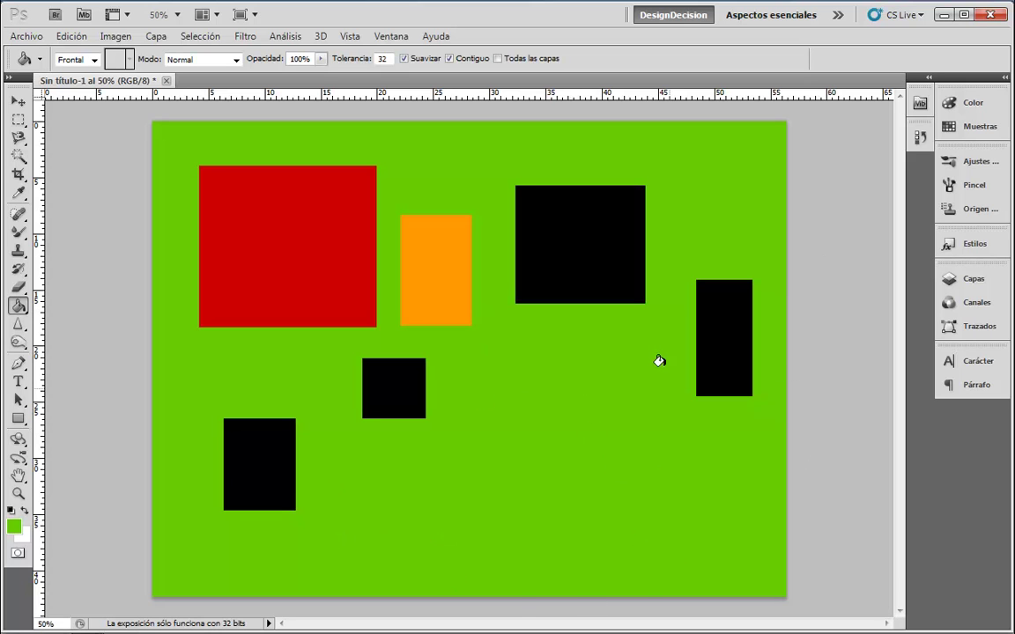
# - Restore the white background, set tolerance 100 with Contiguous toggled, and test-fill then undo
pyautogui.hotkey('ctrl', 'z')
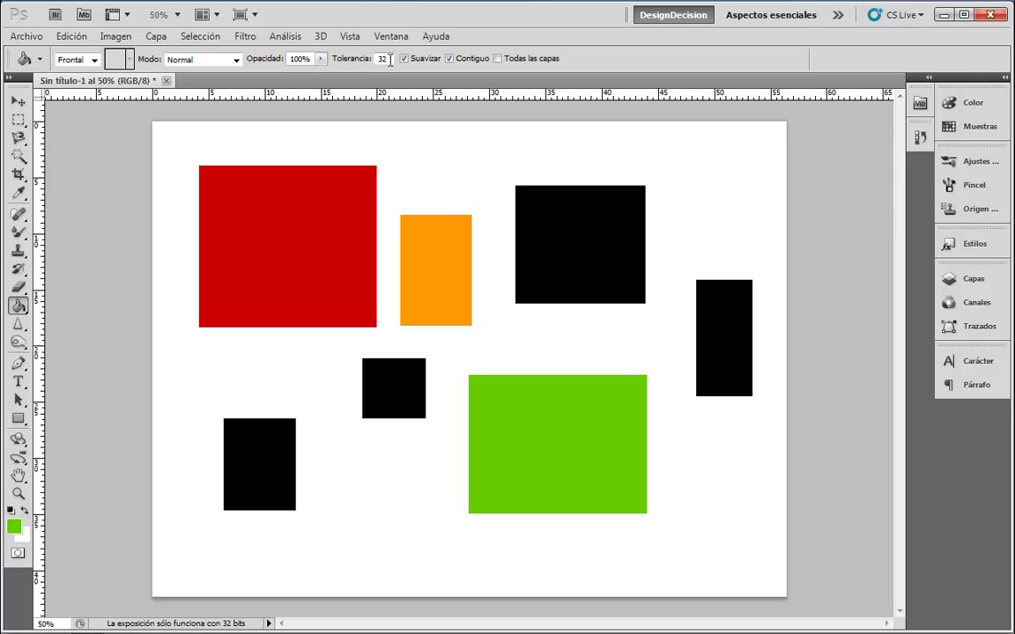
pyautogui.click(390, 59)
pyautogui.write('100')
pyautogui.click(449, 59)
pyautogui.click(261, 219)
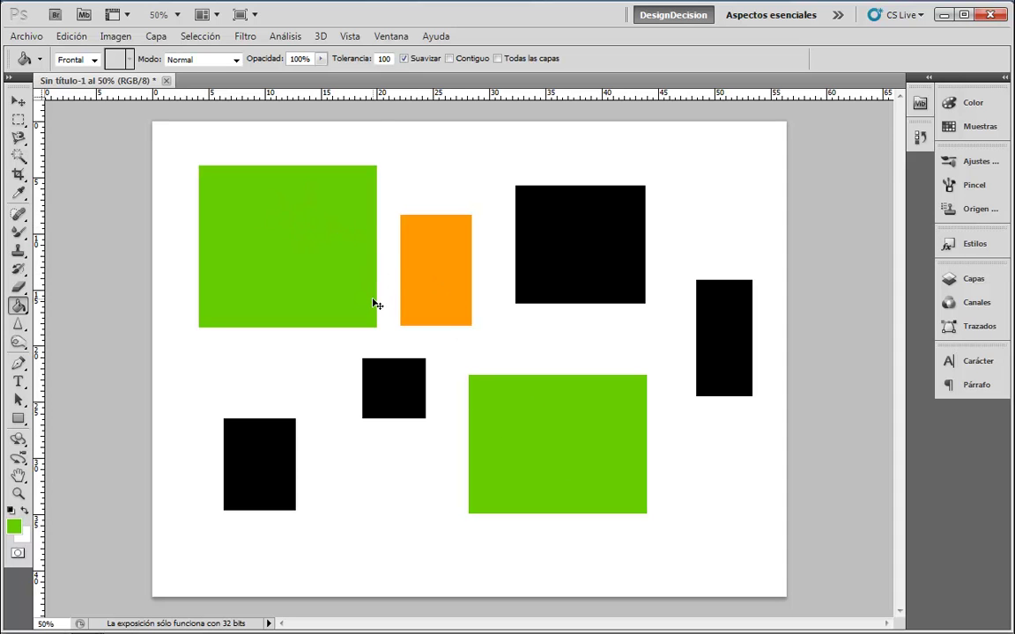
pyautogui.hotkey('ctrl', 'z')
# - Raise tolerance to 200 and test green fills on the red and orange rectangles, undoing them
pyautogui.click(379, 58)
pyautogui.write('200')
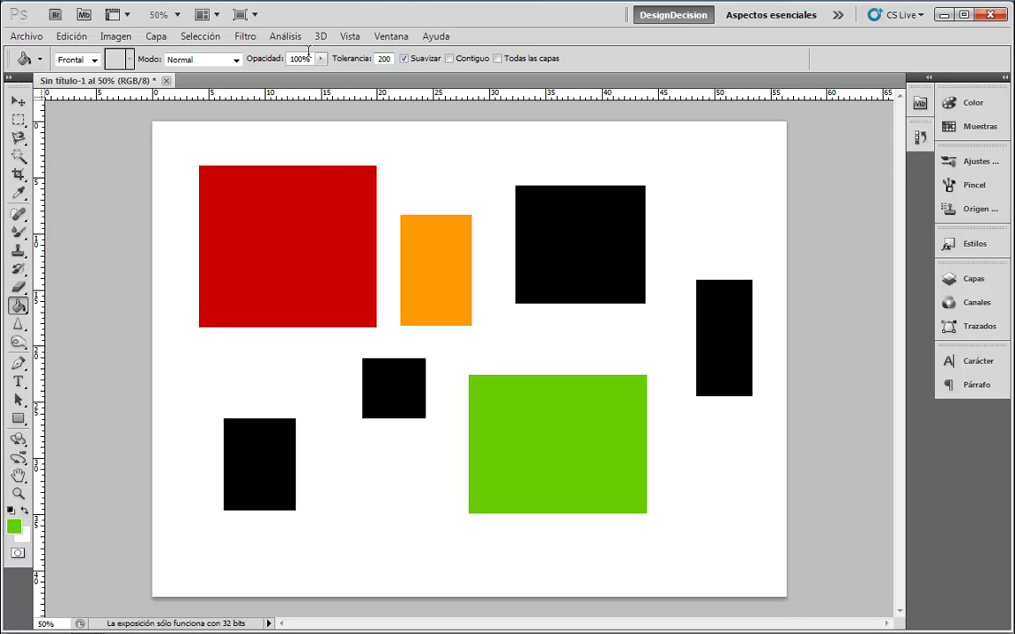
pyautogui.click(316, 257)
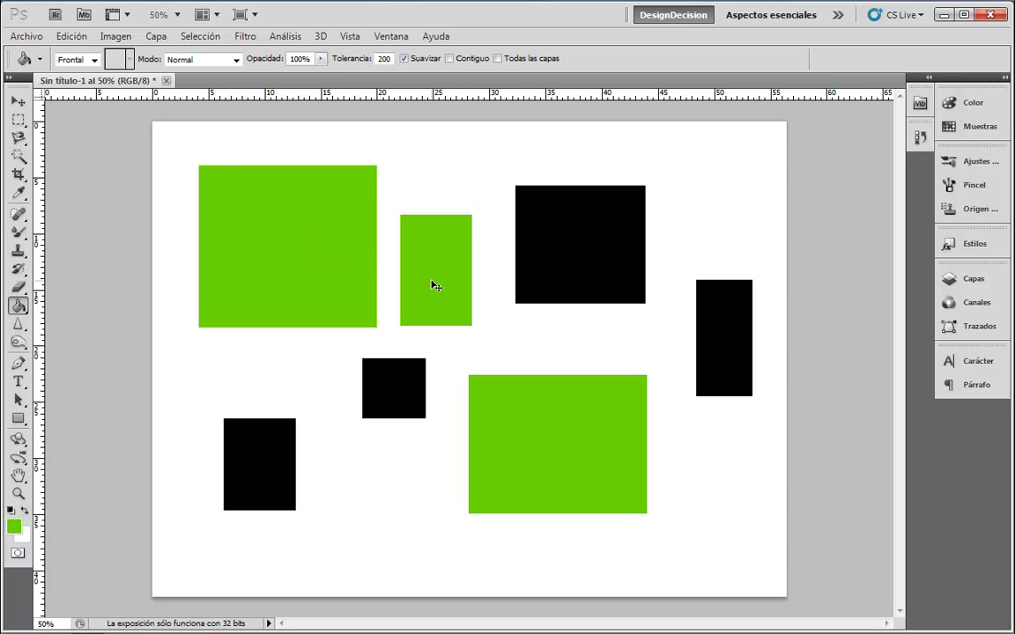
pyautogui.hotkey('ctrl', 'z')
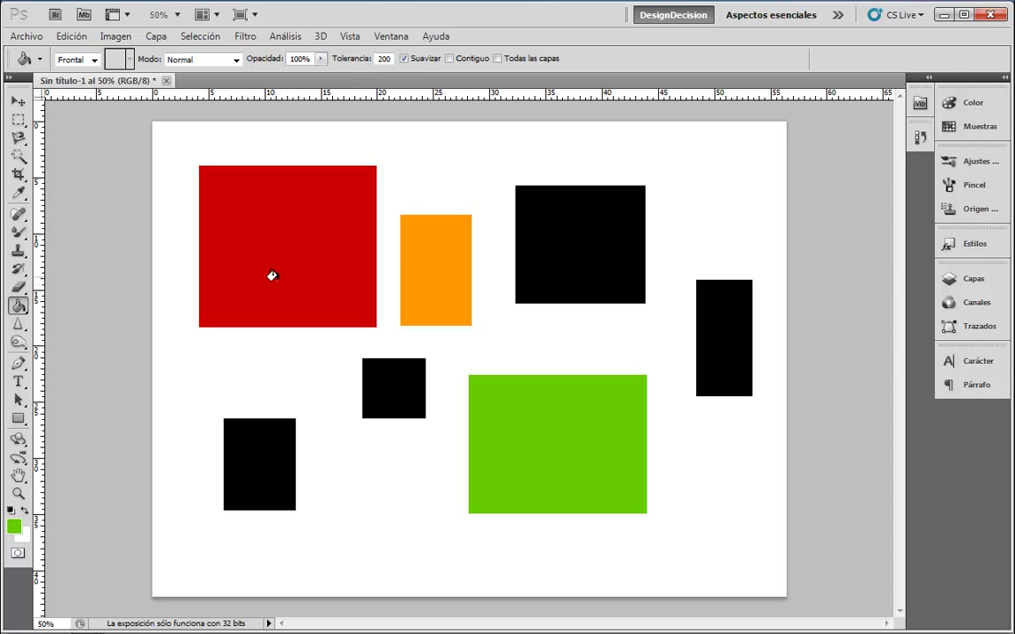
pyautogui.click(300, 261)
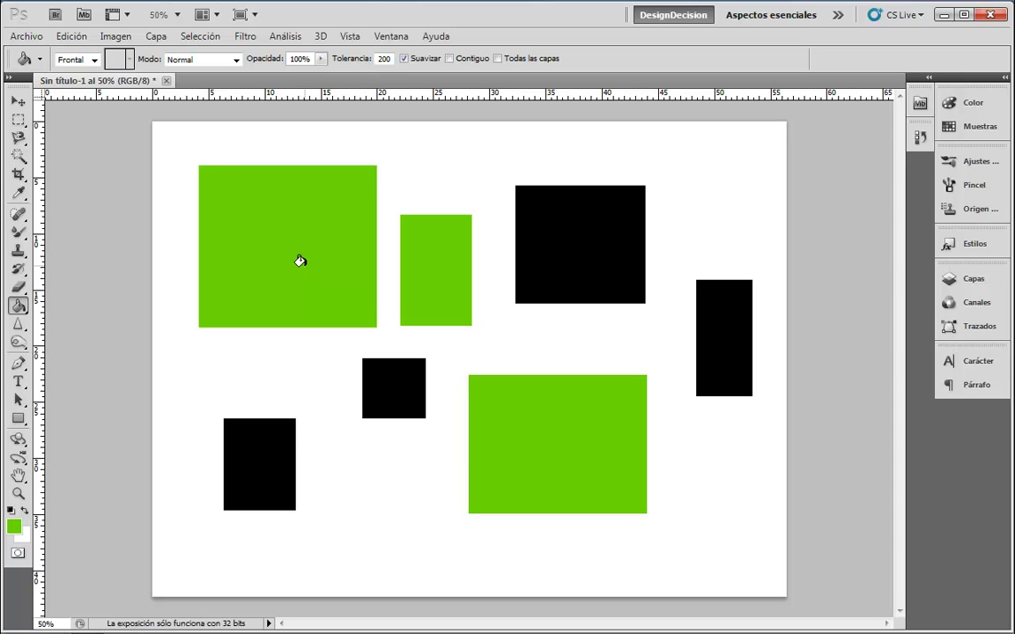
pyautogui.hotkey('ctrl', 'z')
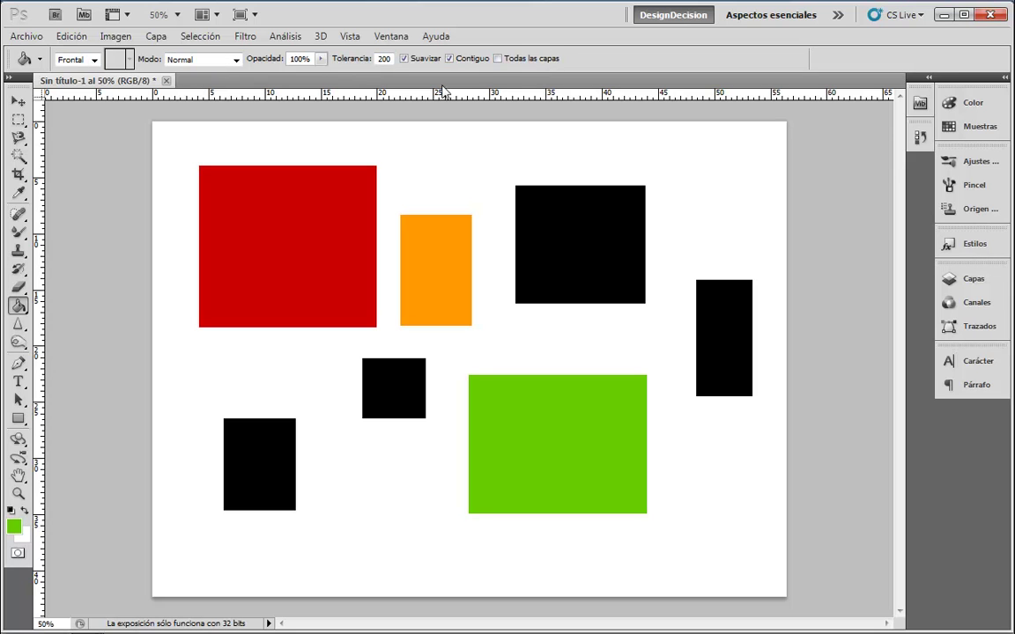
# - Set the Paint Bucket tolerance to 32 and its opacity to about 45%
pyautogui.click(323, 58)
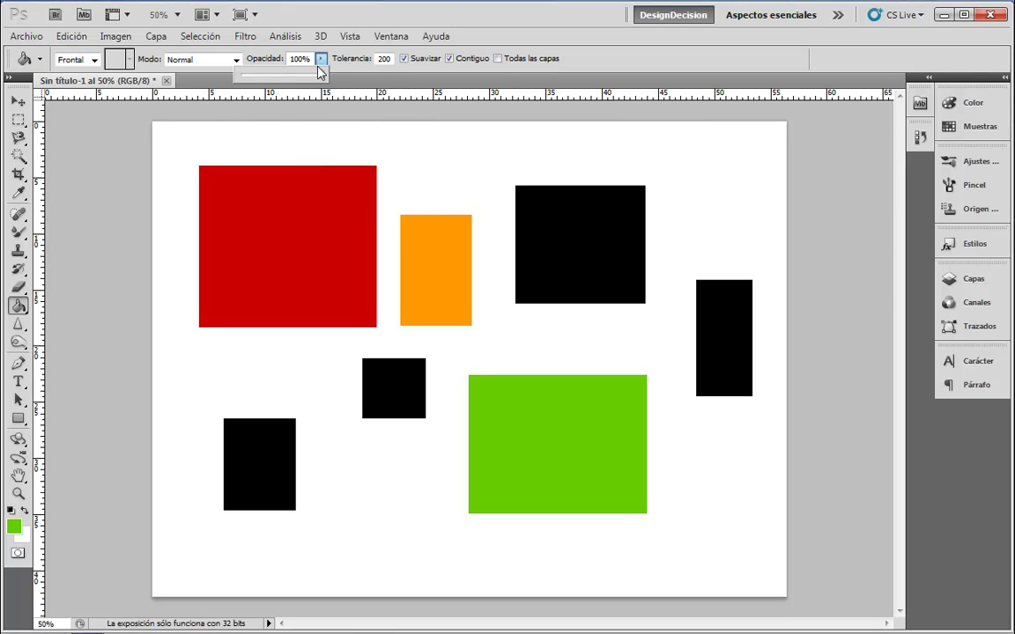
pyautogui.click(387, 58)
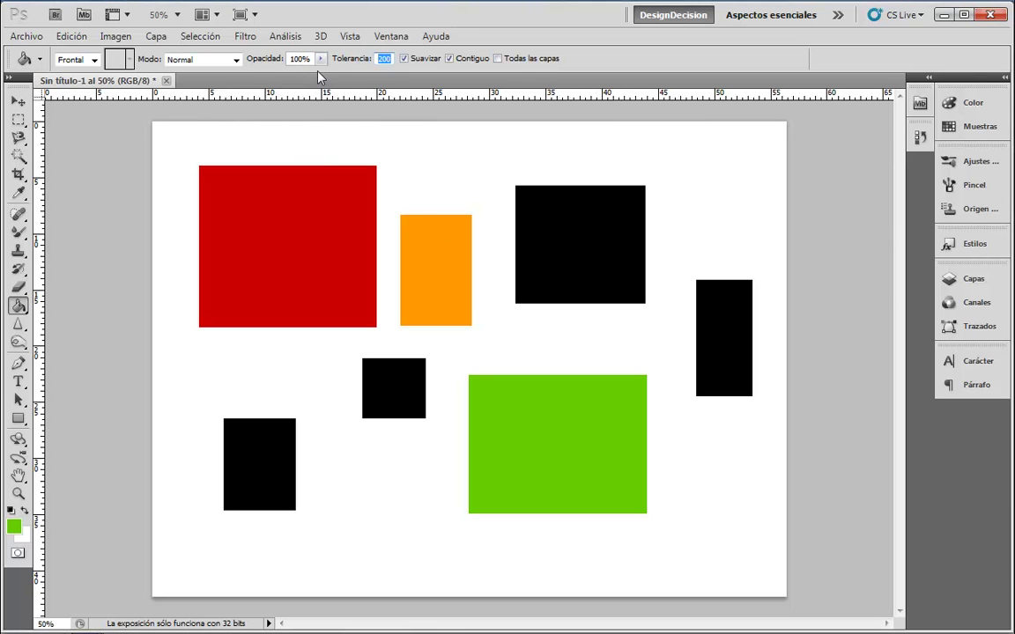
pyautogui.write('32')
pyautogui.click(320, 58)
pyautogui.moveTo(319, 76); pyautogui.dragTo(280, 78)
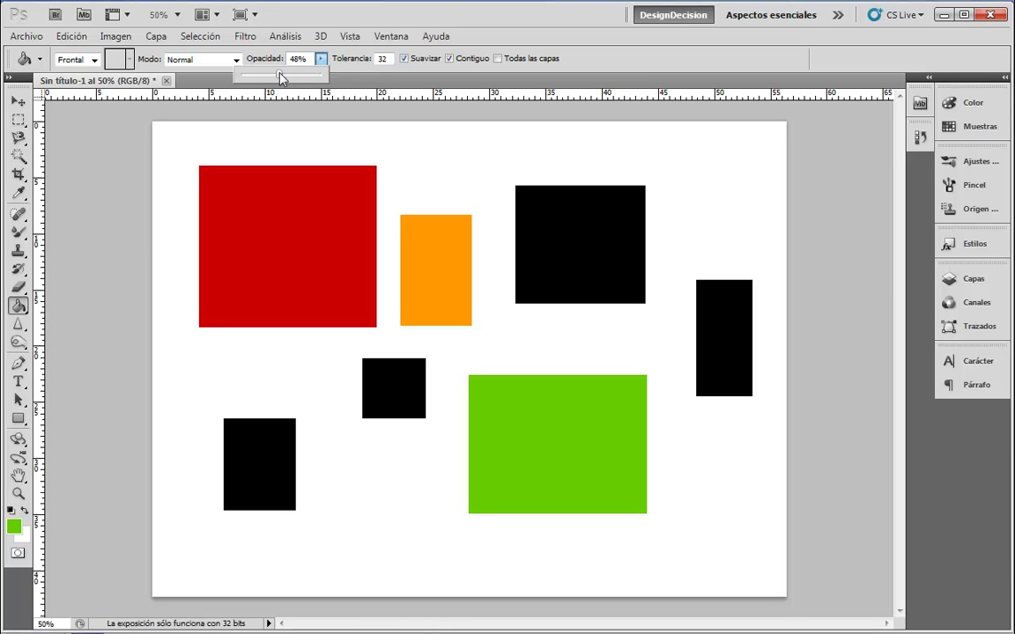
# - Fill the upper black rectangle with yellow ffff33, turning it olive
pyautogui.click(13, 525)
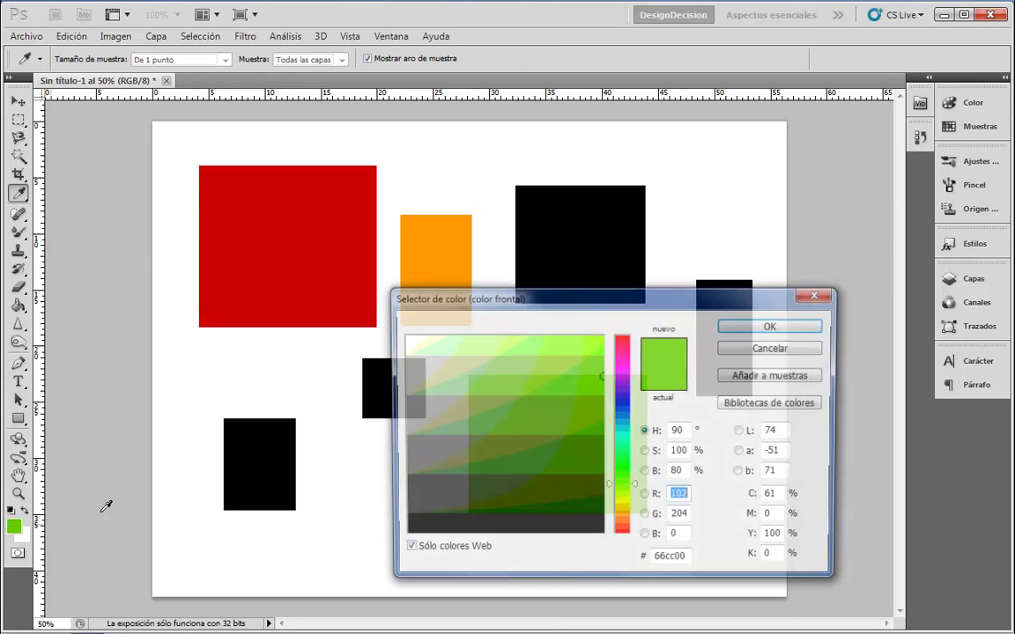
pyautogui.moveTo(577, 337); pyautogui.dragTo(577, 339)
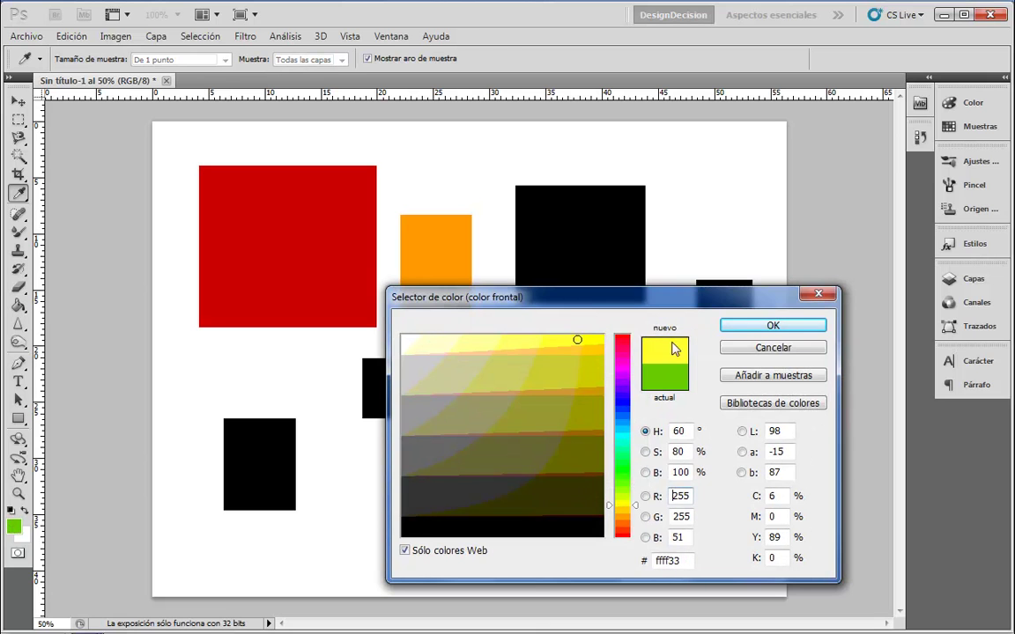
pyautogui.click(754, 331)
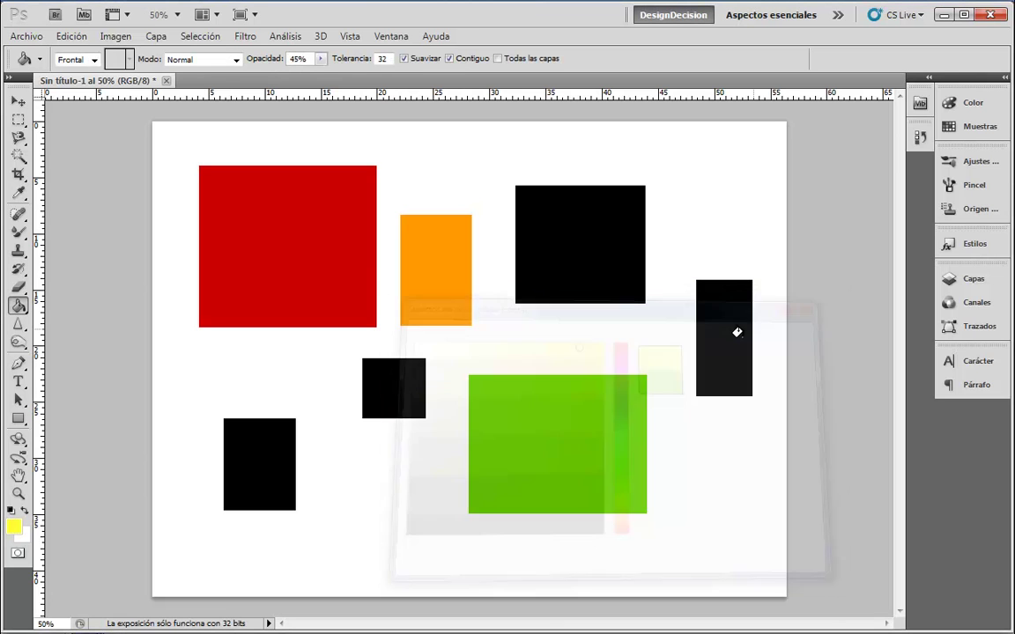
pyautogui.click(535, 225)
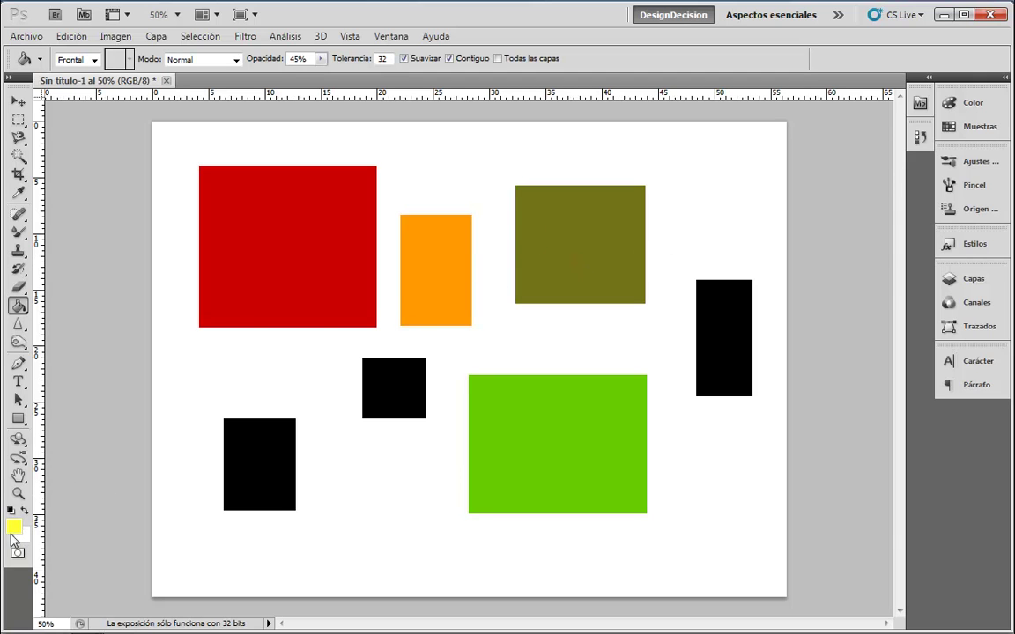
# - Add four more 45% yellow fills to the olive rectangle, brightening it toward yellow
pyautogui.click(581, 250)
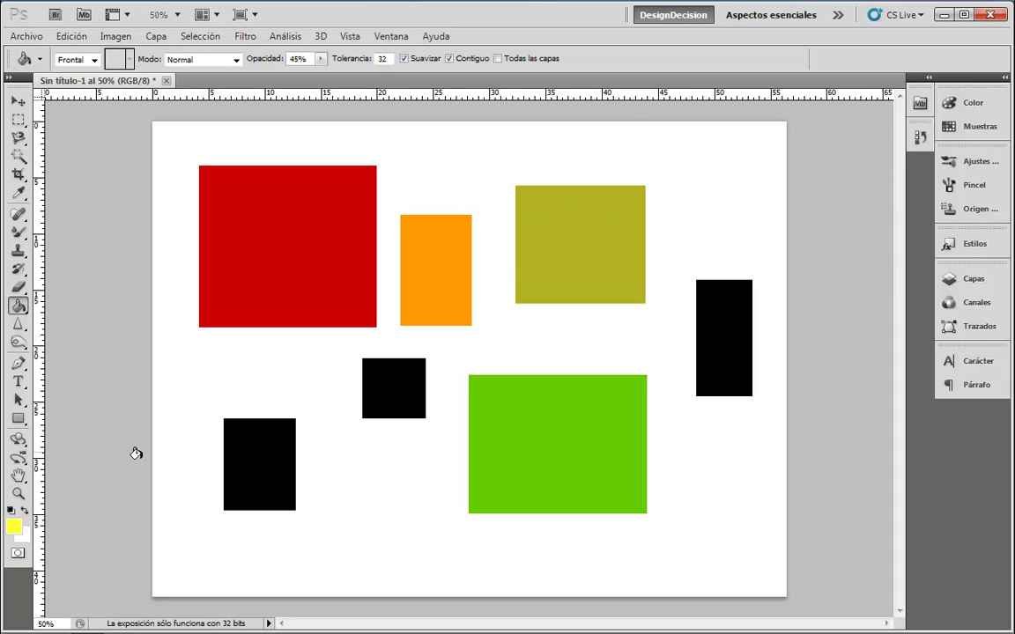
pyautogui.click(591, 244)
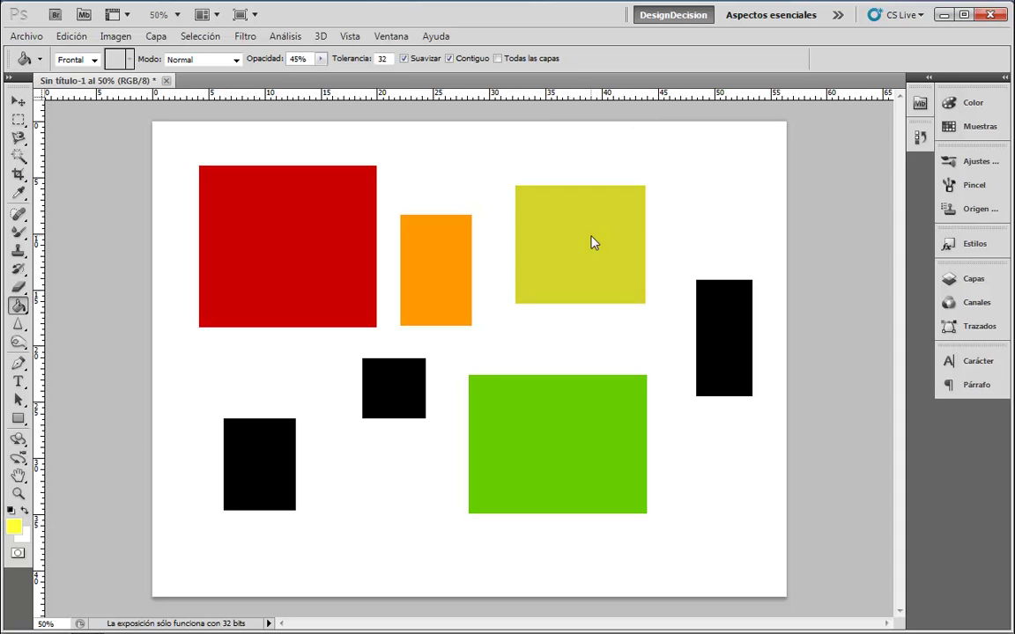
pyautogui.click(592, 243)
pyautogui.click(592, 243)
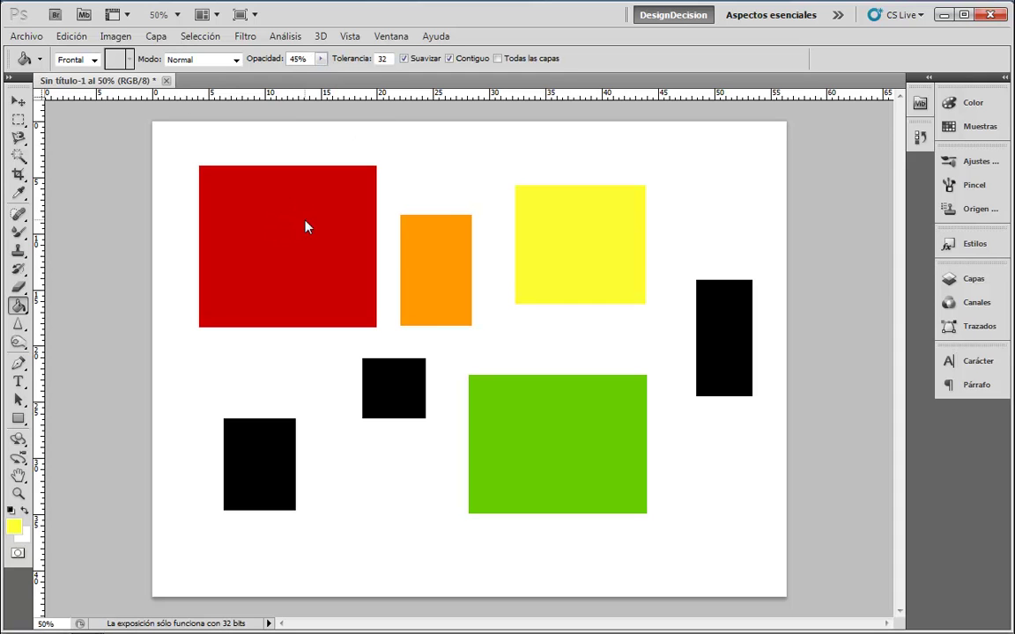
# - Tint the red, orange and green rectangles with 45% yellow fills
pyautogui.click(277, 226)
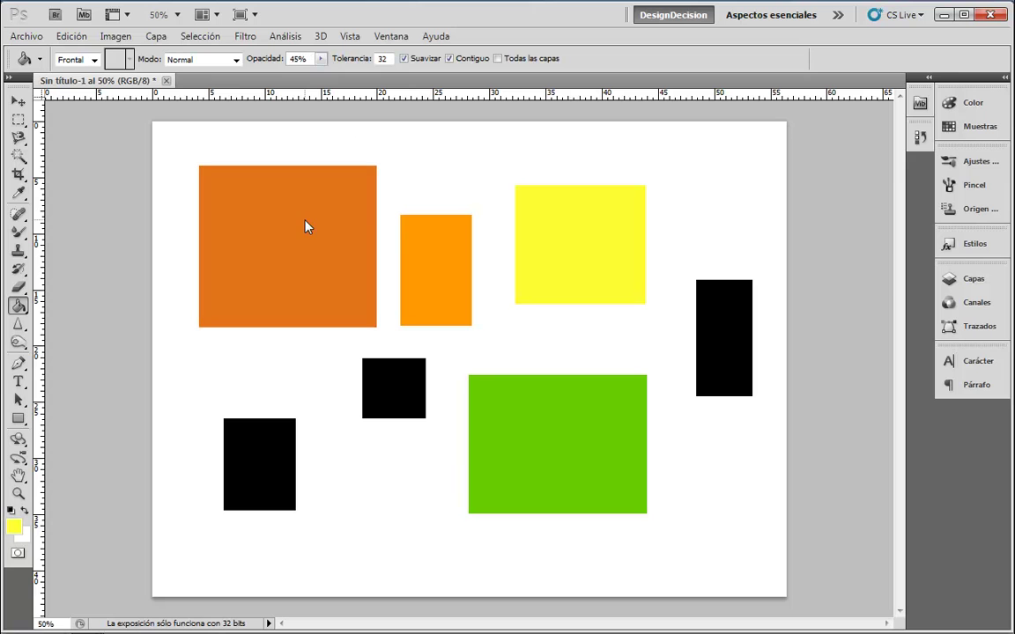
pyautogui.click(443, 267)
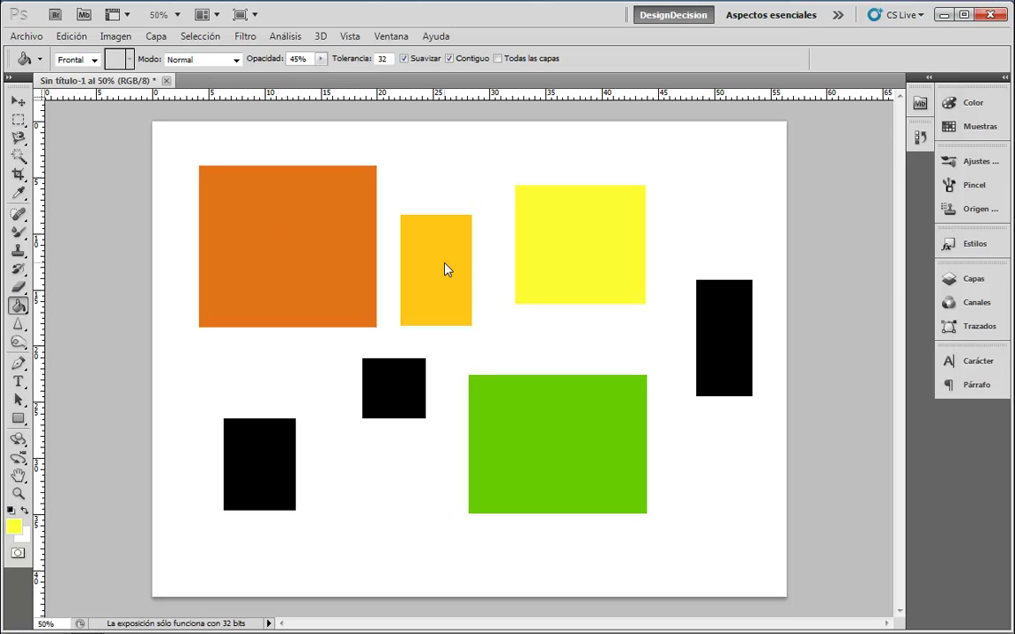
pyautogui.click(588, 437)
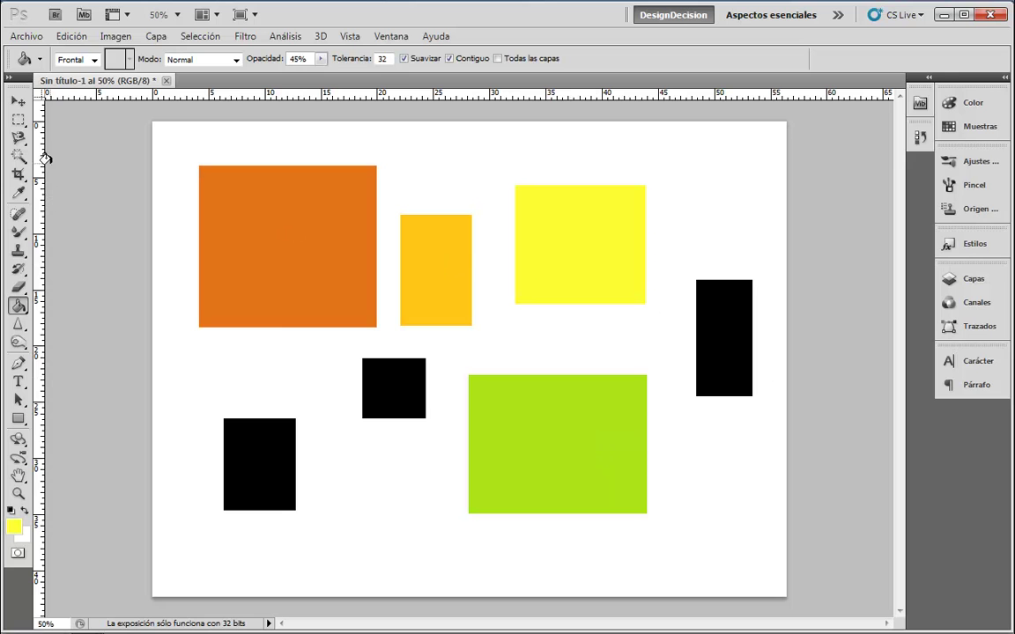
pyautogui.click(240, 60)
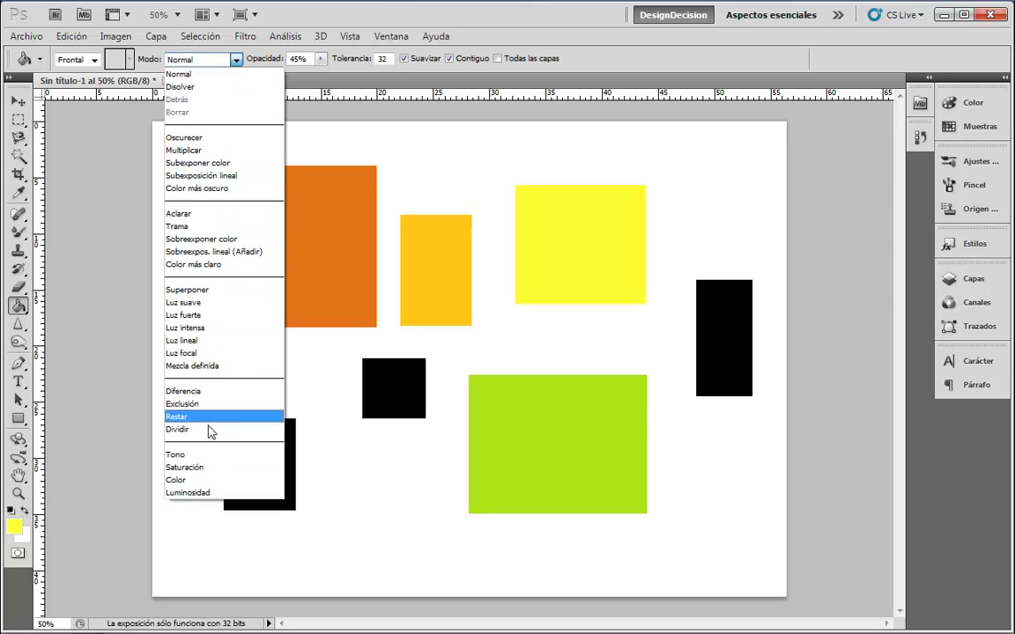
# - Keep the Normal blending mode and show the Paint Bucket's tool flyout
pyautogui.click(214, 58)
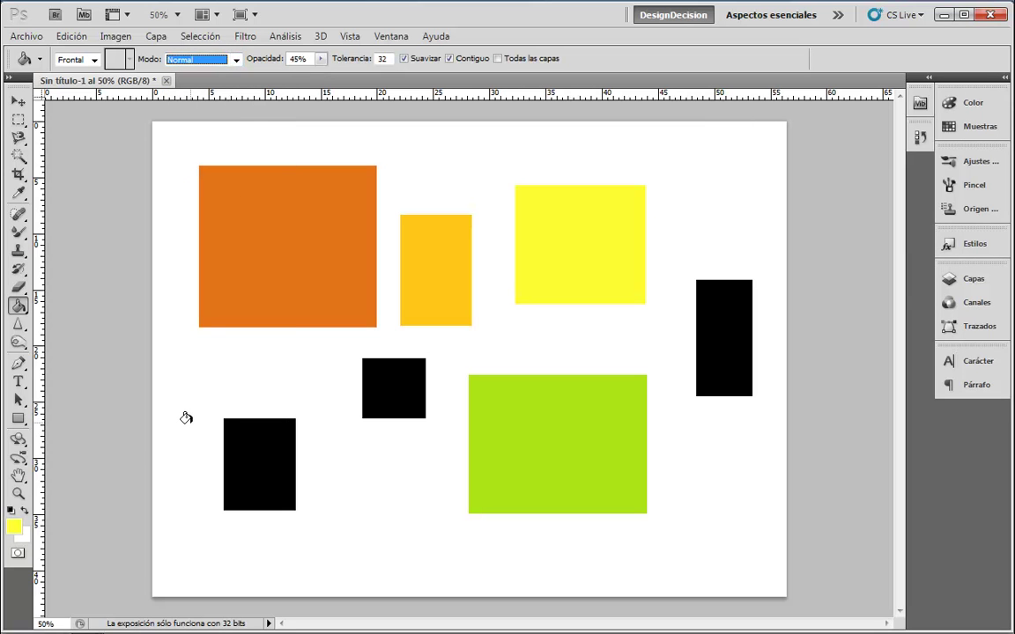
pyautogui.rightClick(16, 309)
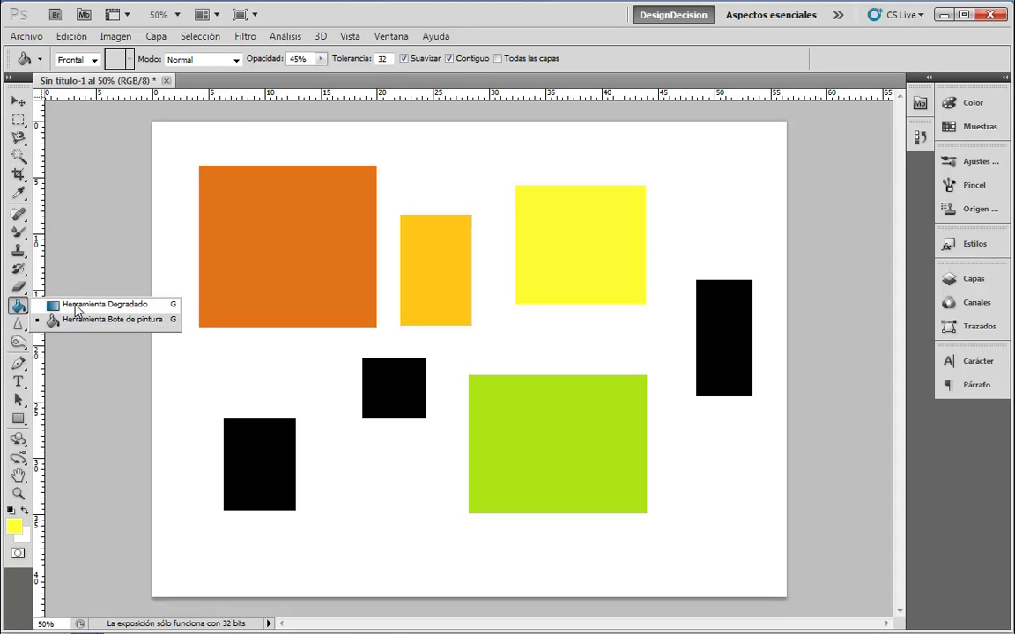
# - Switch to the Gradient tool, browse its presets, and set the foreground colour to green
pyautogui.click(75, 306)
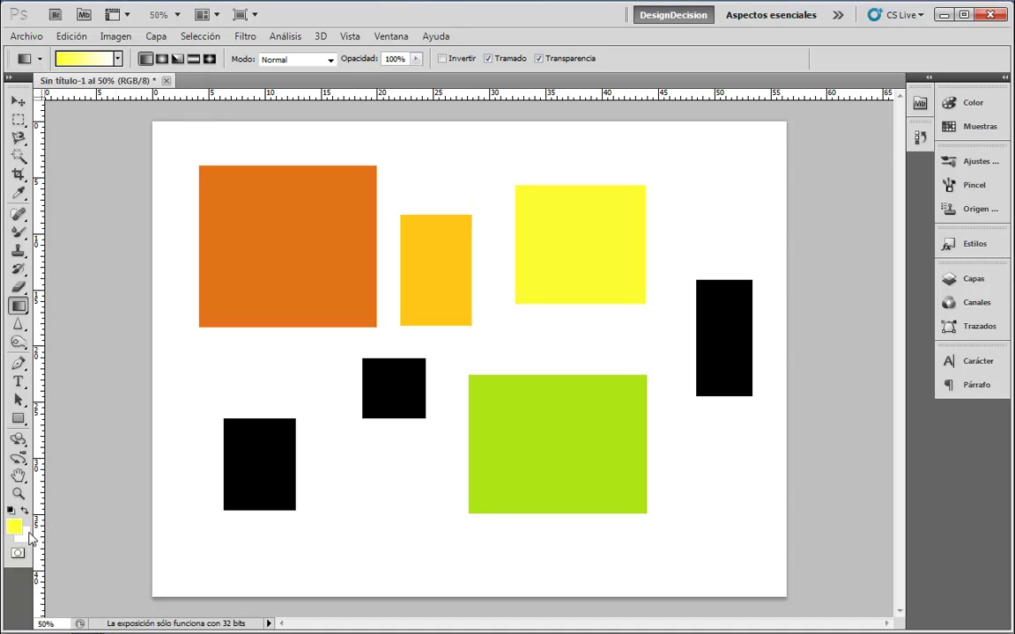
pyautogui.click(117, 58)
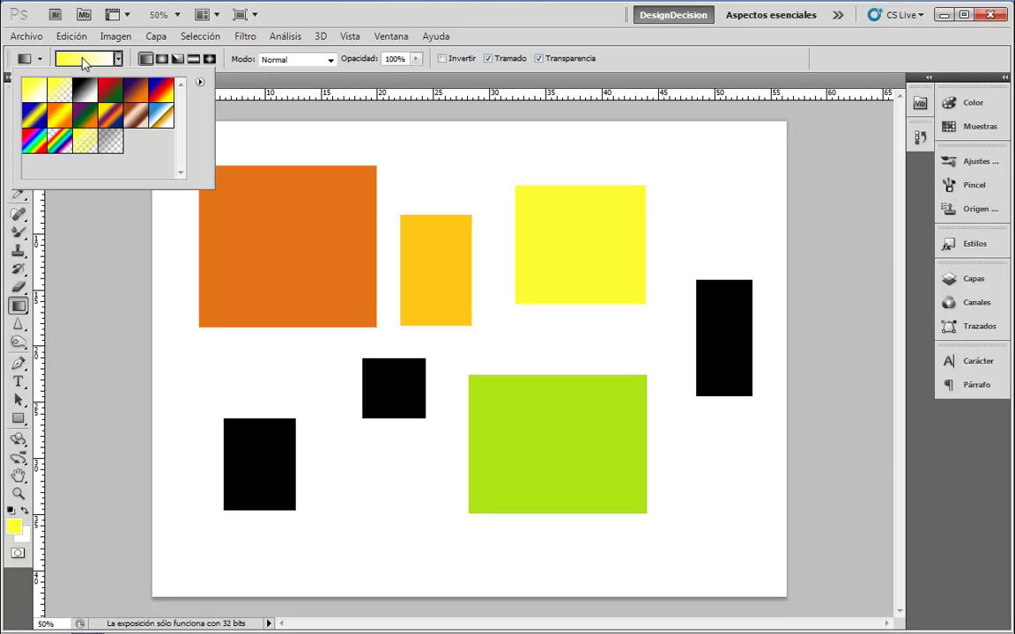
pyautogui.click(646, 73)
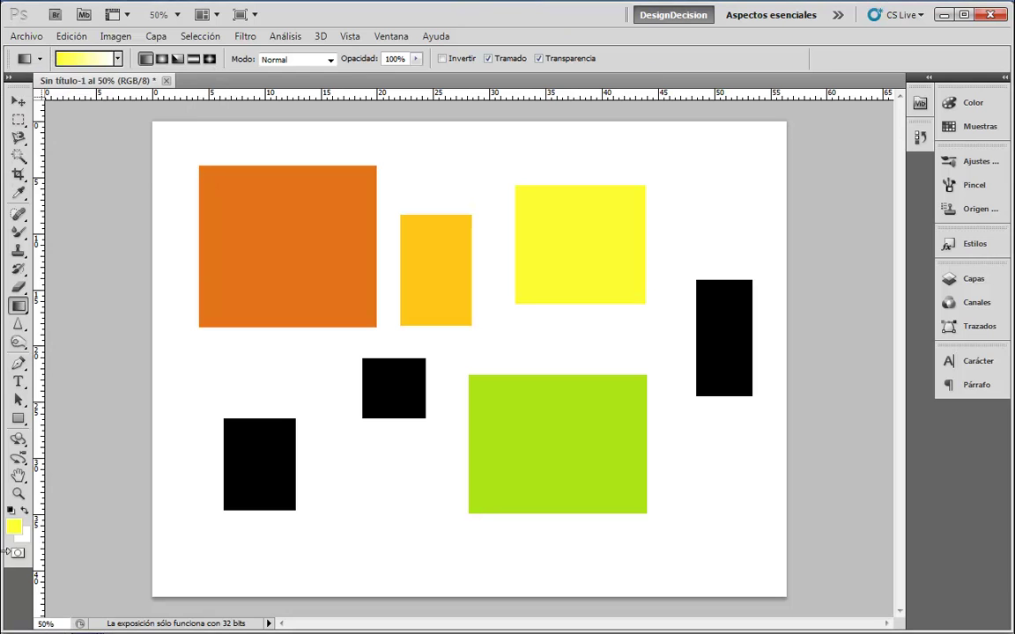
pyautogui.click(13, 527)
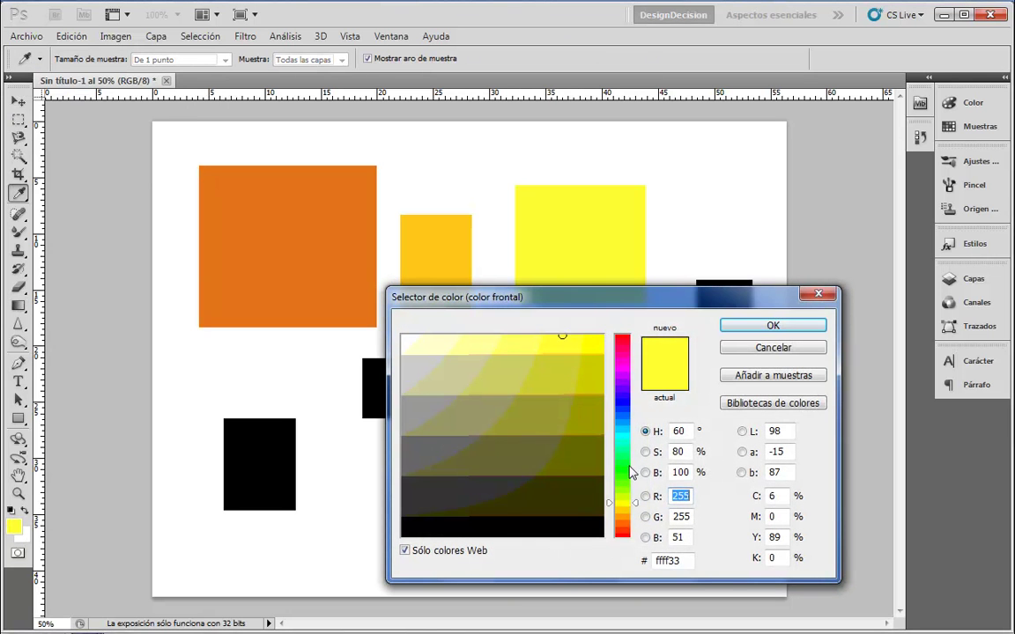
pyautogui.write('51')
pyautogui.click(775, 325)
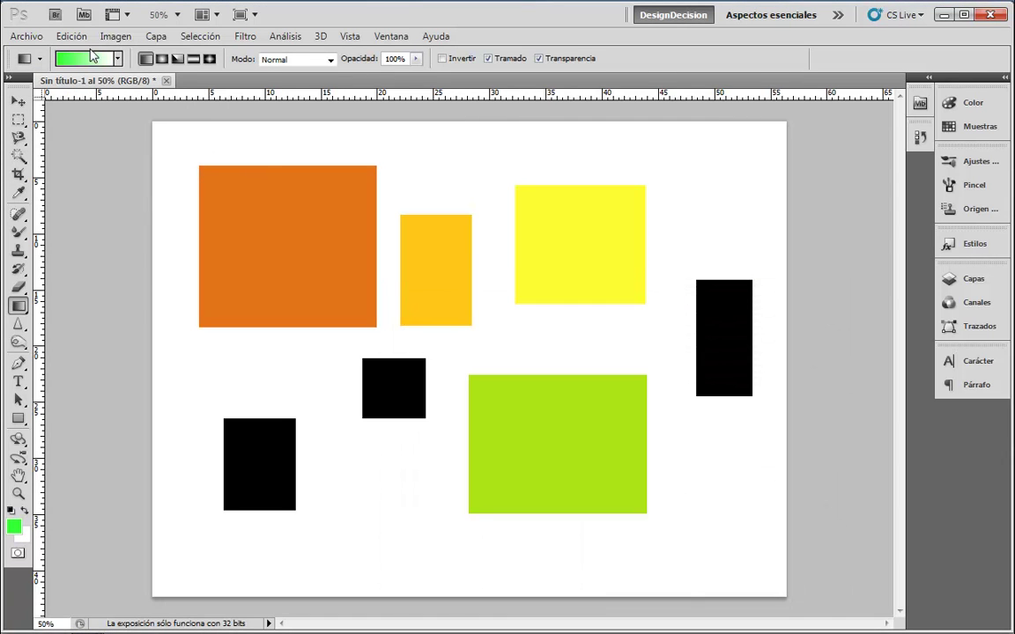
# - Set the foreground back to yellow, keeping the yellow-to-transparent gradient preset
pyautogui.click(117, 59)
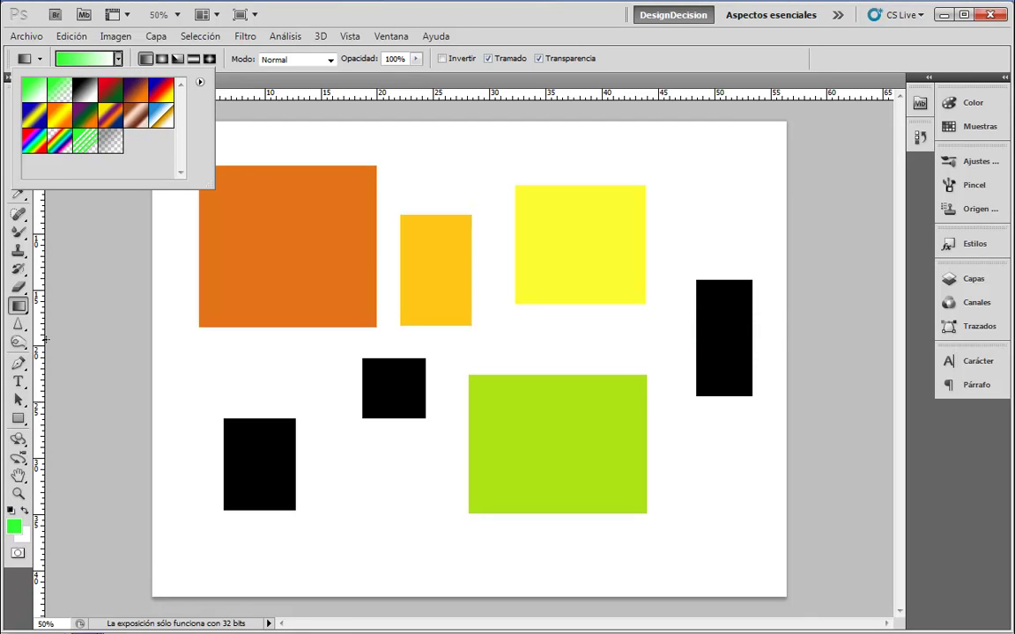
pyautogui.click(13, 526)
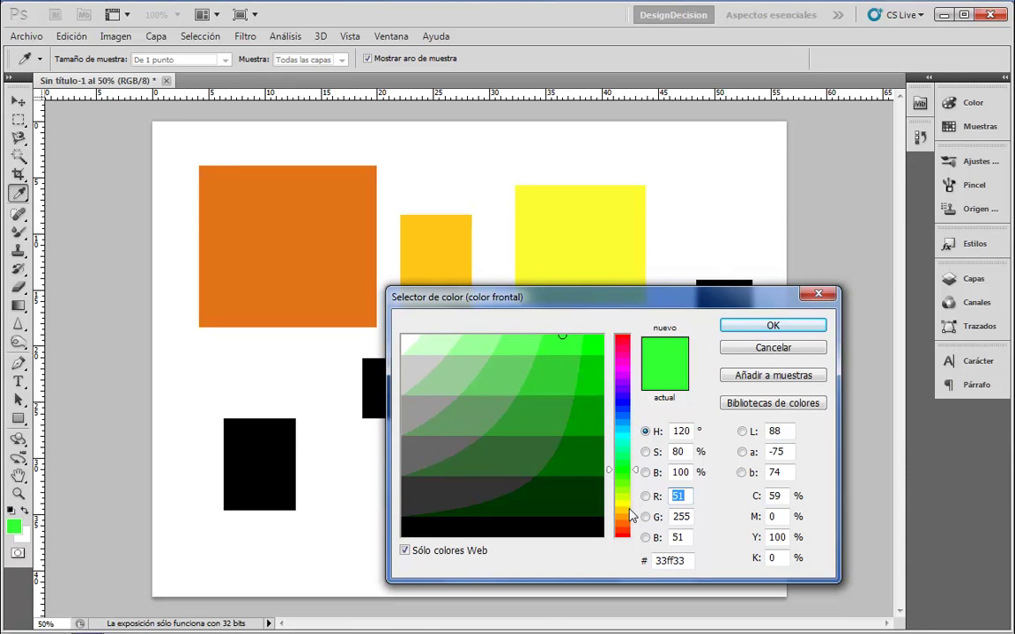
pyautogui.write('255')
pyautogui.click(731, 327)
pyautogui.click(118, 59)
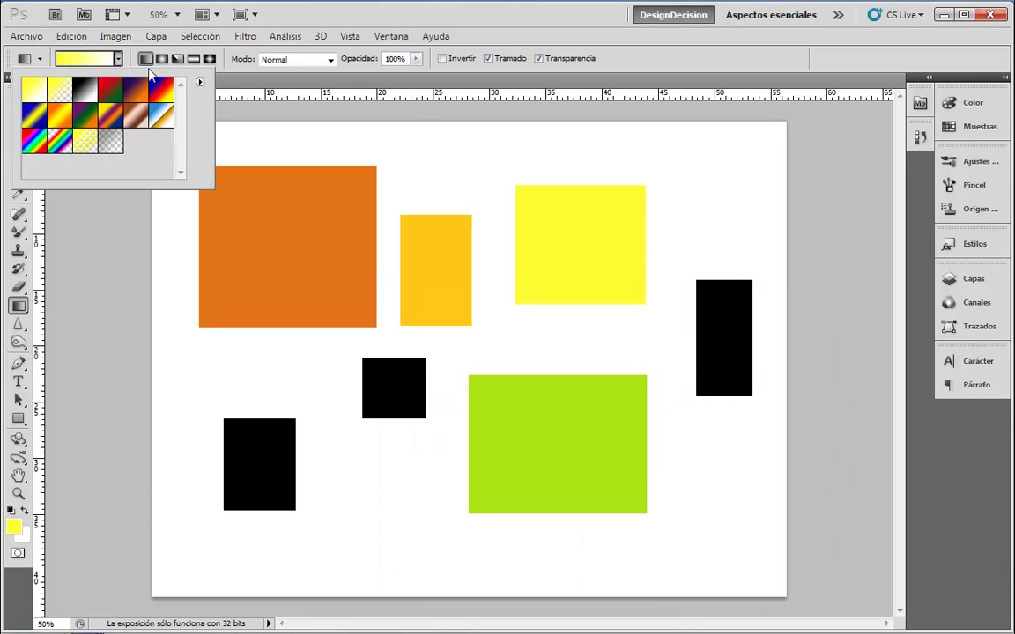
pyautogui.click(368, 105)
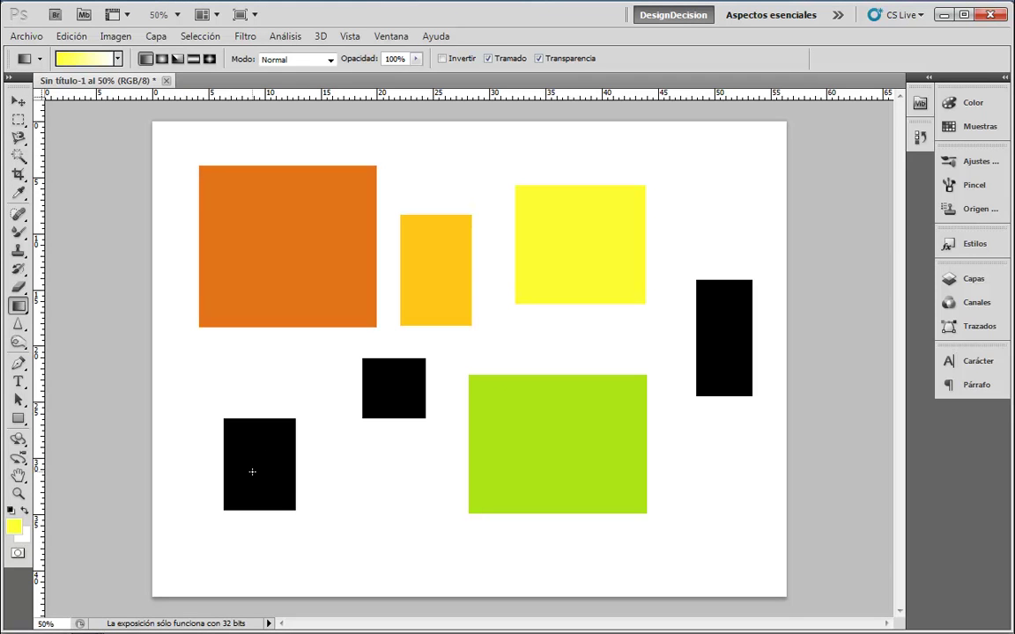
# - Test a yellow gradient across the page, undo it, then pick the Magic Wand tool
pyautogui.moveTo(265, 472); pyautogui.dragTo(265, 472)
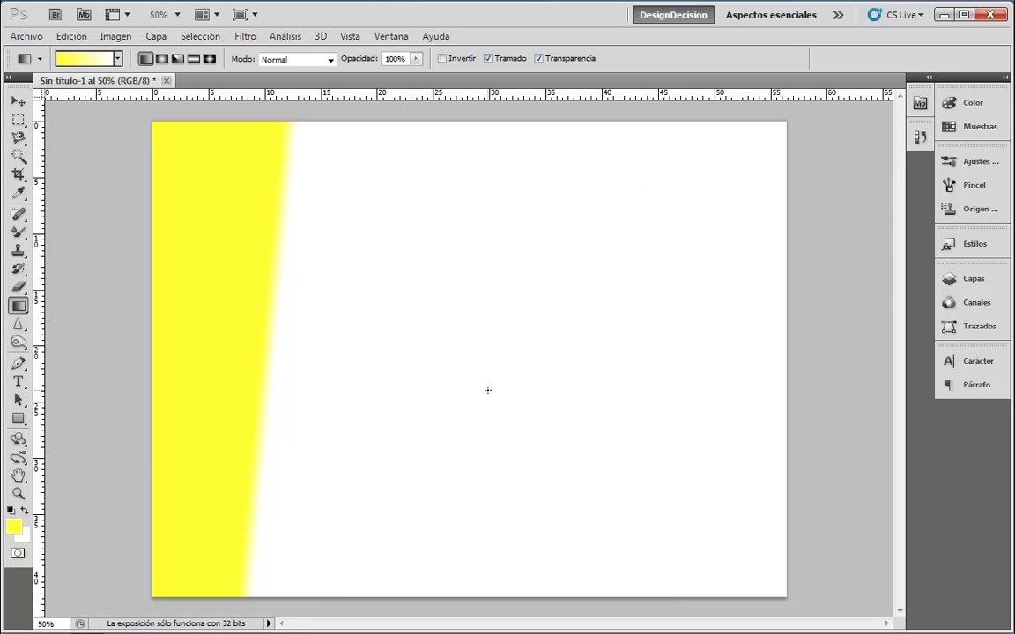
pyautogui.click(973, 278)
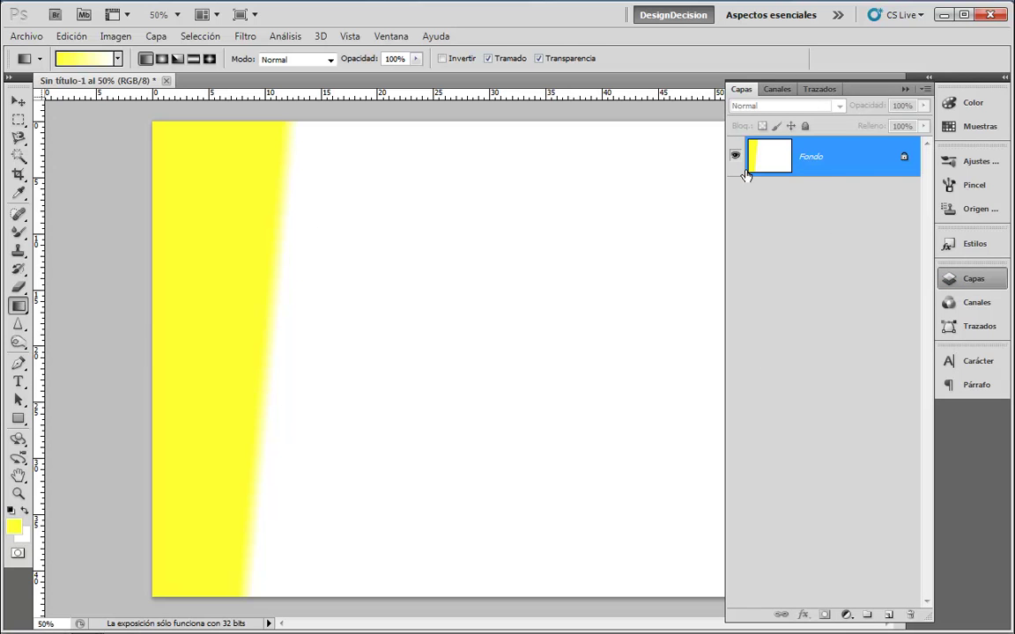
pyautogui.click(969, 280)
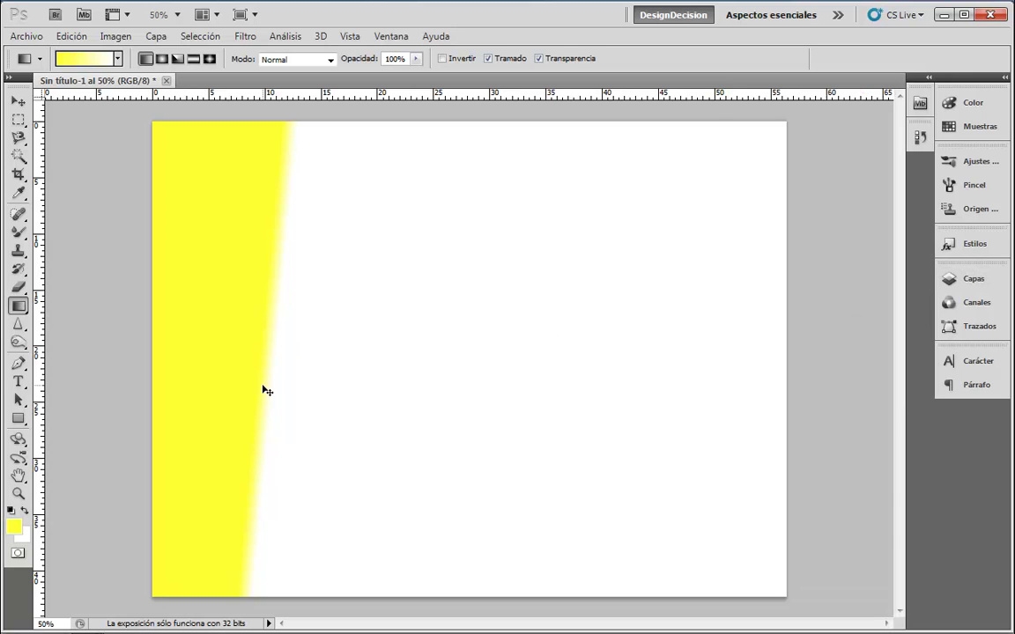
pyautogui.hotkey('ctrl', 'z')
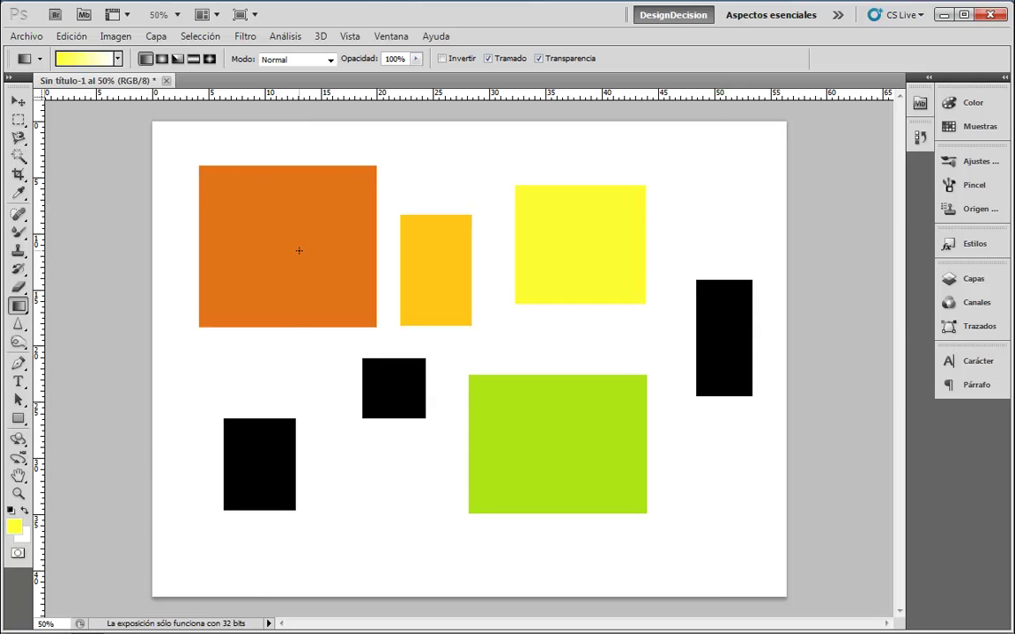
pyautogui.click(18, 157)
# - Select only the bottom-left black rectangle with the Magic Wand set to Contiguous
pyautogui.click(267, 471)
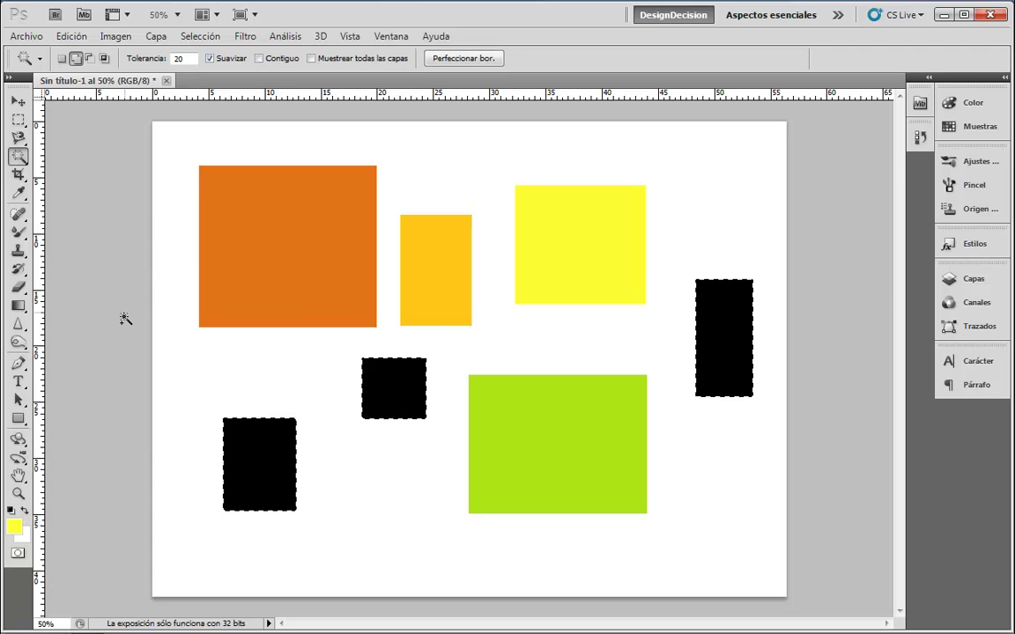
pyautogui.click(258, 58)
pyautogui.hotkey('ctrl', 'd')
pyautogui.click(251, 452)
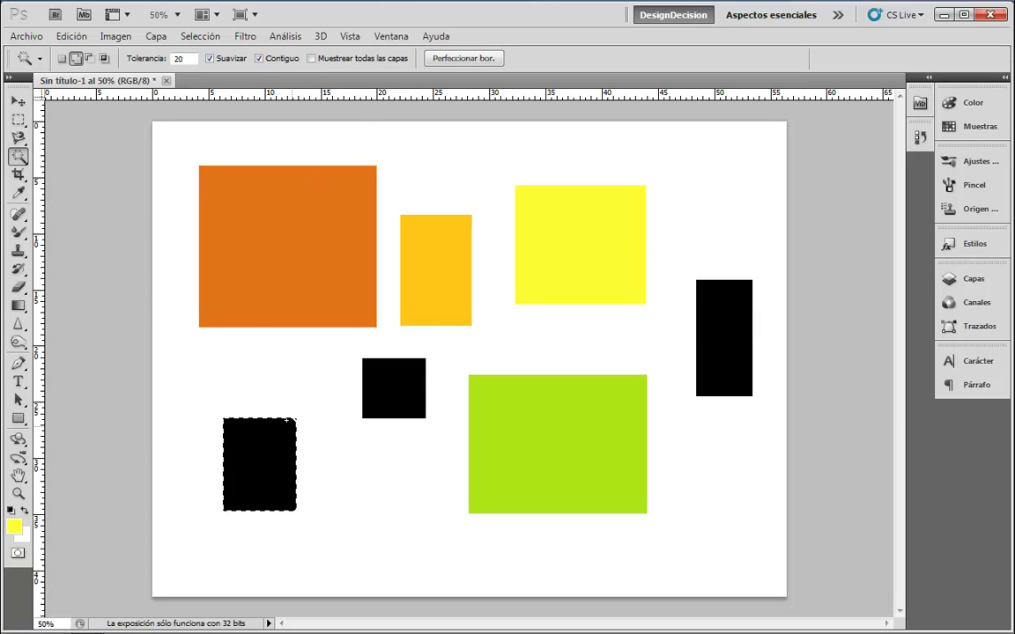
# - Drag a diagonal yellow-to-transparent gradient across the selected rectangle, replacing a first attempt
pyautogui.click(17, 307)
pyautogui.moveTo(227, 465); pyautogui.dragTo(280, 468)
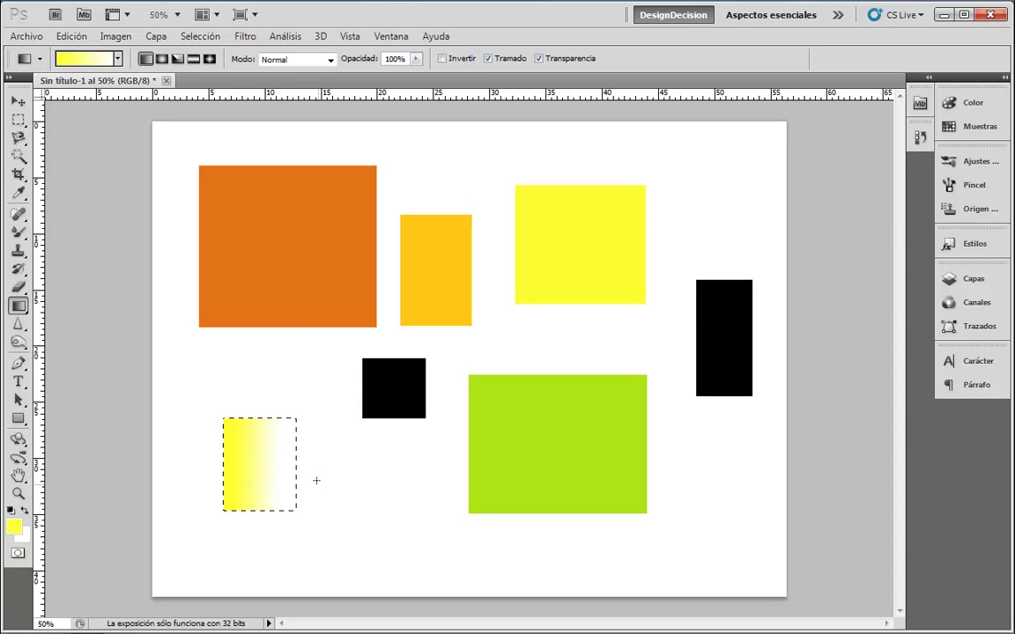
pyautogui.hotkey('ctrl', 'z')
pyautogui.moveTo(227, 425)
pyautogui.mouseDown()
pyautogui.moveTo(298, 503)
pyautogui.moveTo(288, 505)
pyautogui.mouseUp()
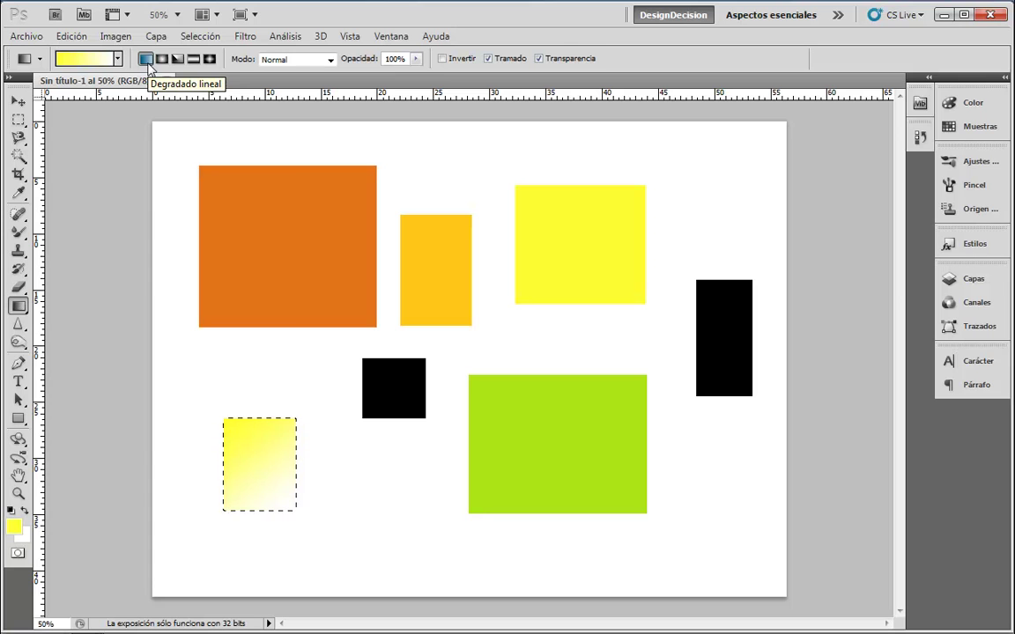
# - Refill the bottom-left rectangle with radial, angle and reflected gradients in turn
pyautogui.click(162, 59)
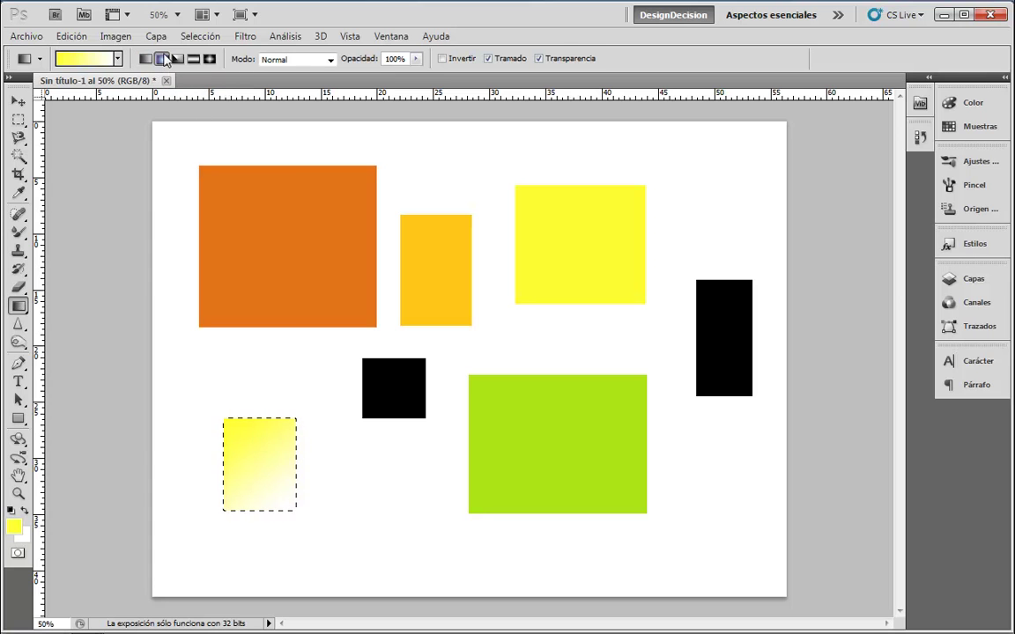
pyautogui.moveTo(238, 438)
pyautogui.mouseDown()
pyautogui.moveTo(216, 398)
pyautogui.moveTo(279, 479)
pyautogui.mouseUp()
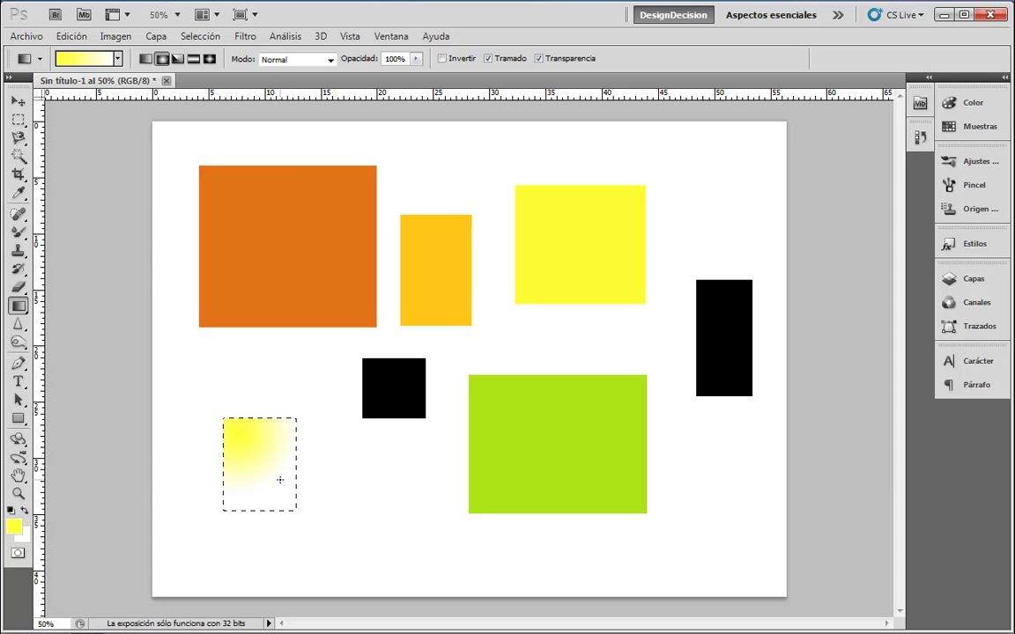
pyautogui.click(177, 58)
pyautogui.moveTo(230, 452); pyautogui.dragTo(269, 456)
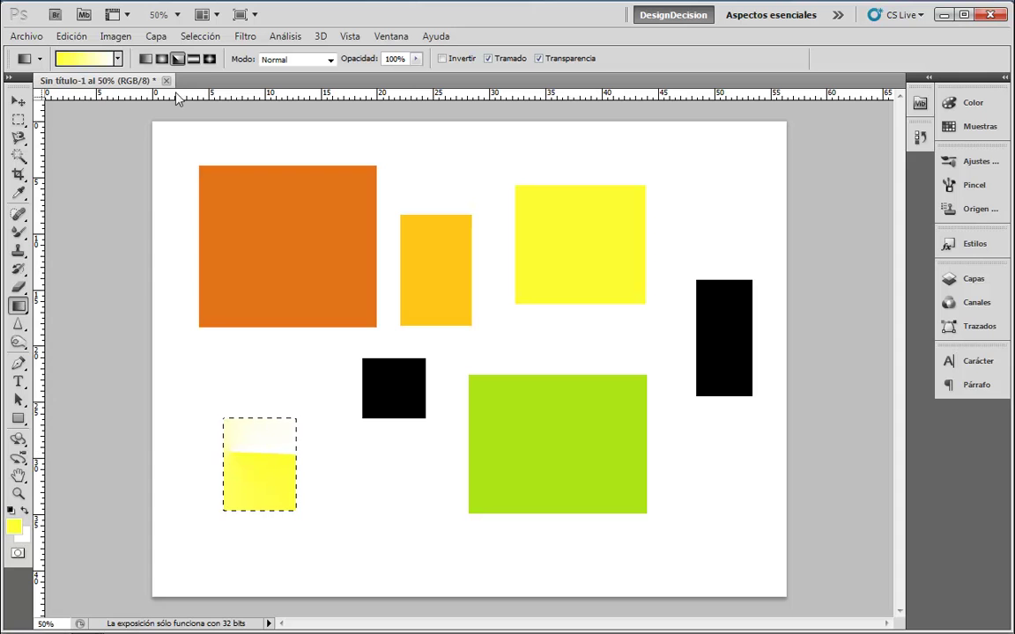
pyautogui.click(191, 58)
pyautogui.moveTo(246, 496)
pyautogui.mouseDown()
pyautogui.moveTo(271, 443)
pyautogui.moveTo(260, 500)
pyautogui.mouseUp()
# - Redraw it as a diamond gradient from the rectangle's left edge and check the opacity setting
pyautogui.click(210, 58)
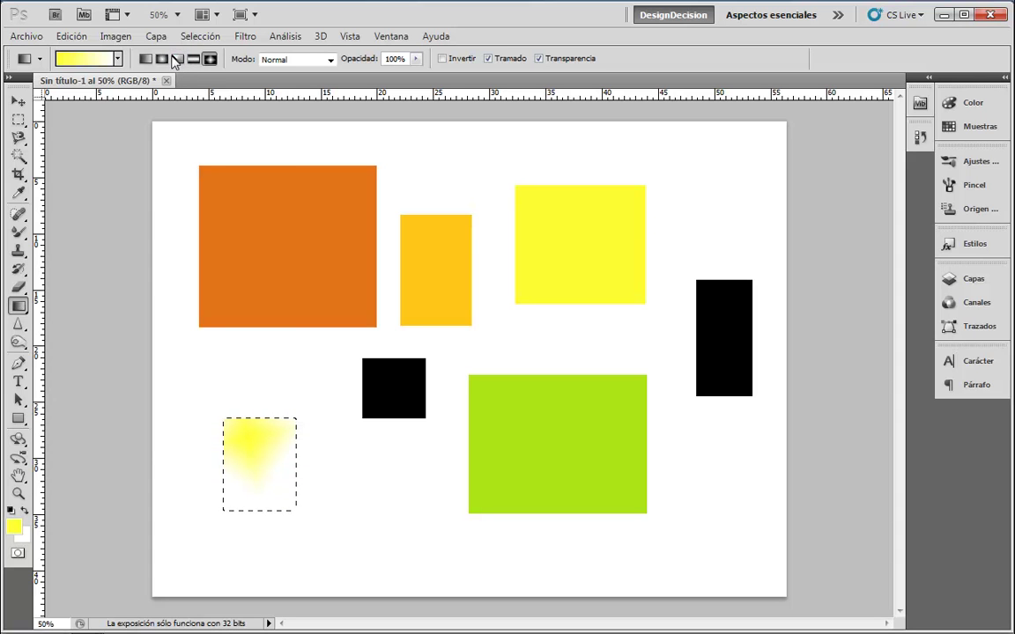
pyautogui.moveTo(224, 447); pyautogui.dragTo(262, 470)
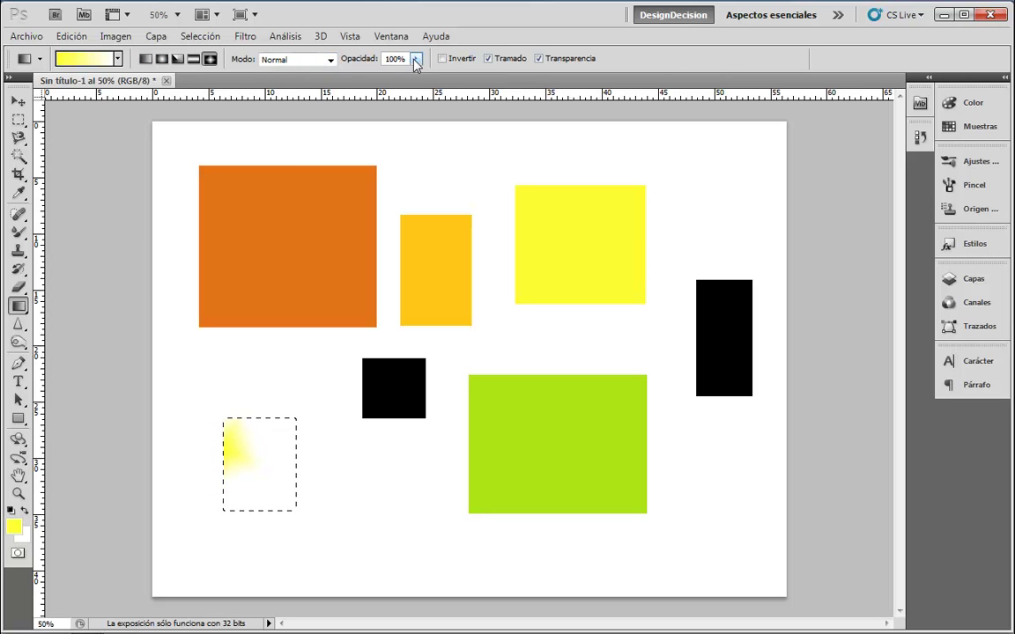
pyautogui.click(416, 59)
pyautogui.click(416, 59)
# - Choose the foreground-to-transparent preset and sweep a yellow gradient from lower left toward upper right
pyautogui.click(118, 58)
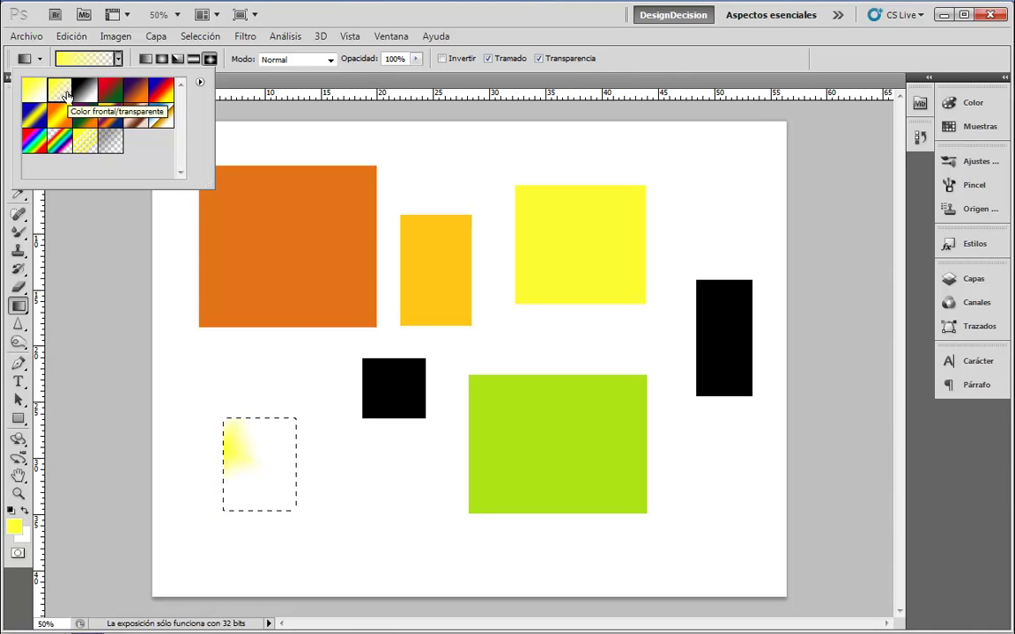
pyautogui.click(338, 143)
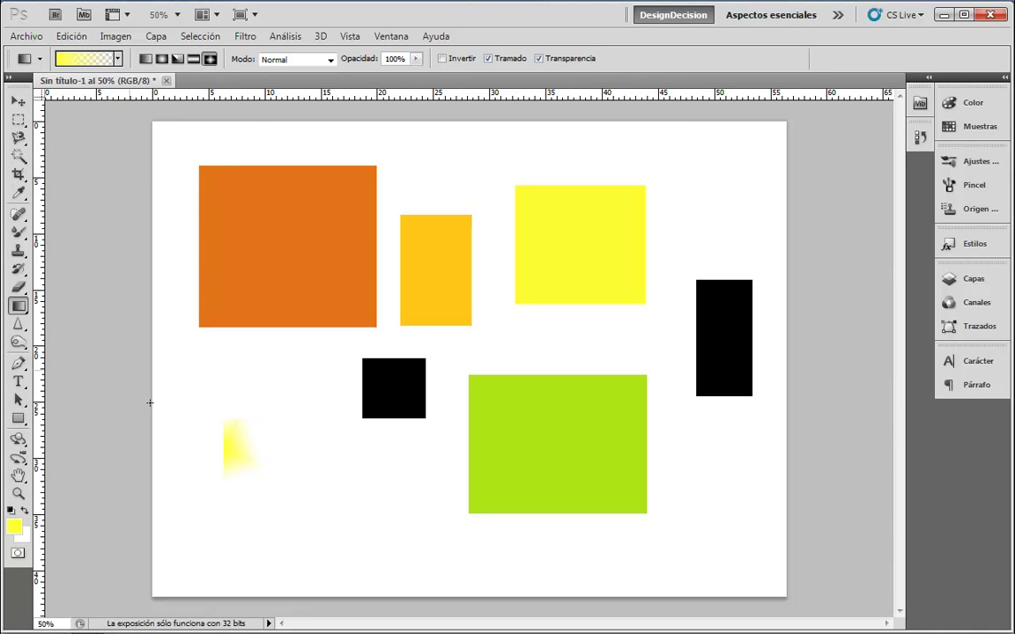
pyautogui.moveTo(165, 480); pyautogui.dragTo(385, 398)
pyautogui.moveTo(226, 509); pyautogui.dragTo(555, 338)
pyautogui.moveTo(236, 493)
pyautogui.mouseDown()
pyautogui.moveTo(625, 265)
pyautogui.moveTo(626, 295)
pyautogui.mouseUp()
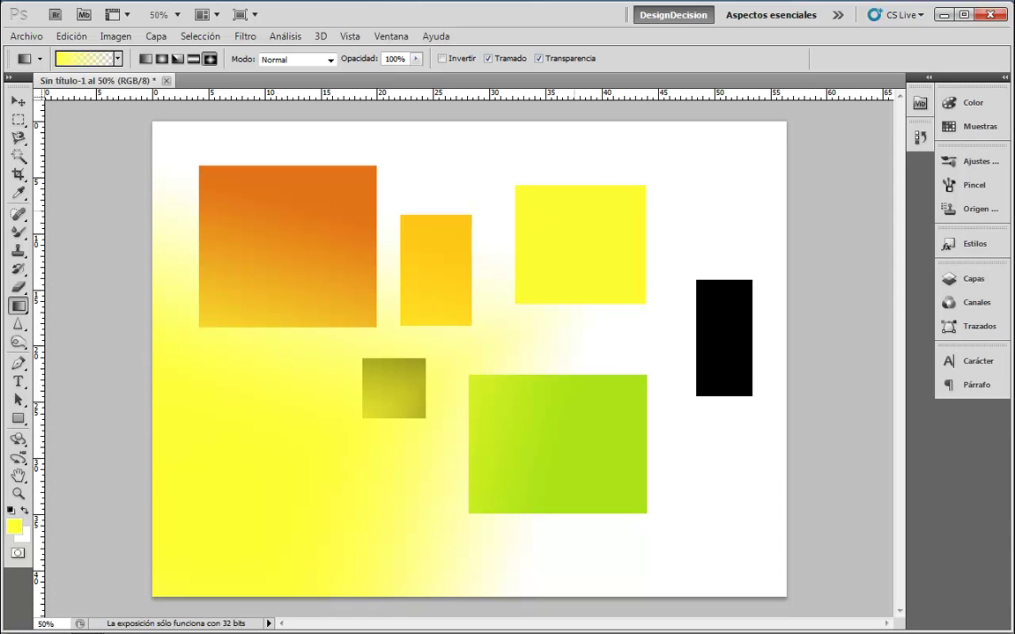
# - Add a new layer, set the foreground to dark red, and draw a gradient at the top-right
pyautogui.click(944, 279)
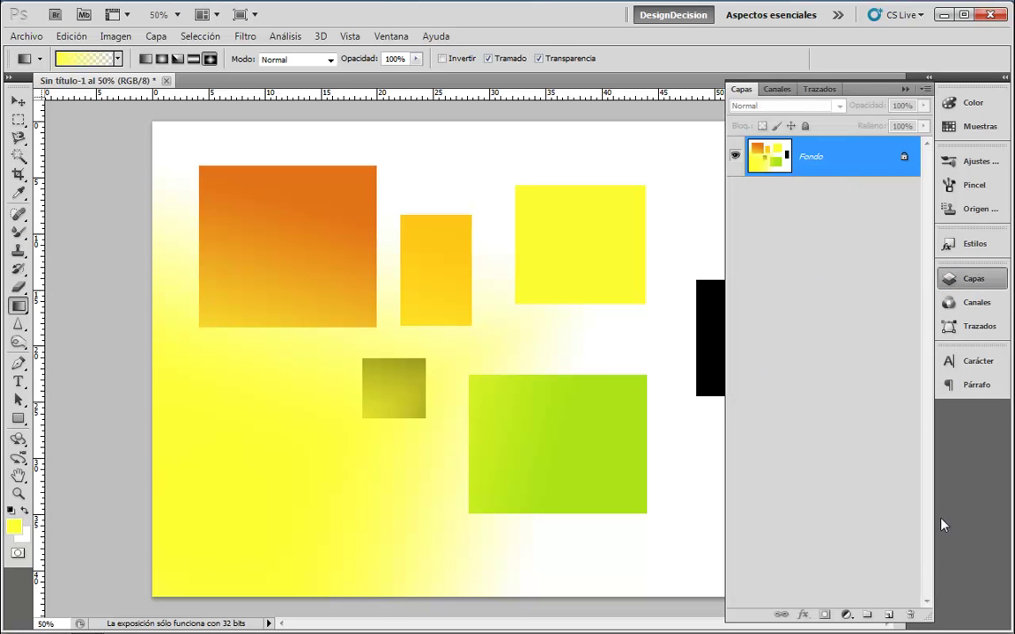
pyautogui.click(889, 616)
pyautogui.click(13, 526)
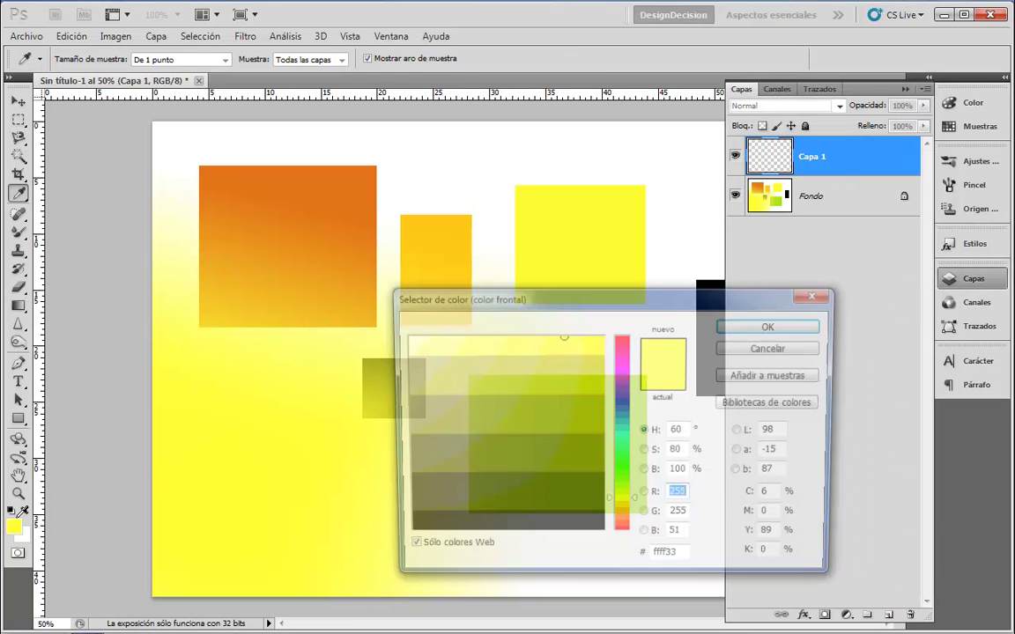
pyautogui.click(622, 530)
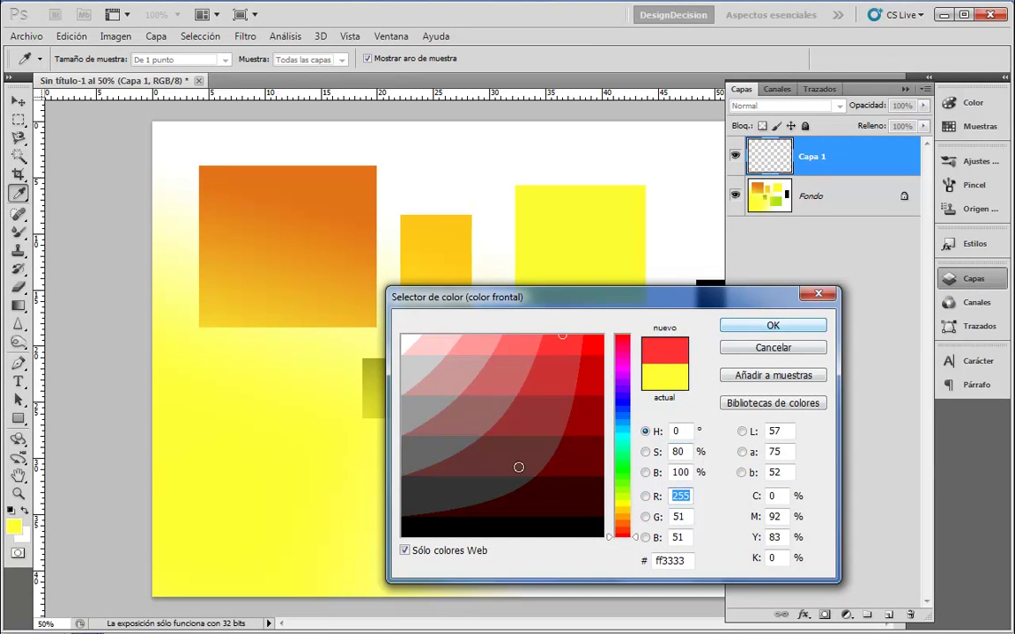
pyautogui.click(576, 454)
pyautogui.press('Return')
pyautogui.press('g')
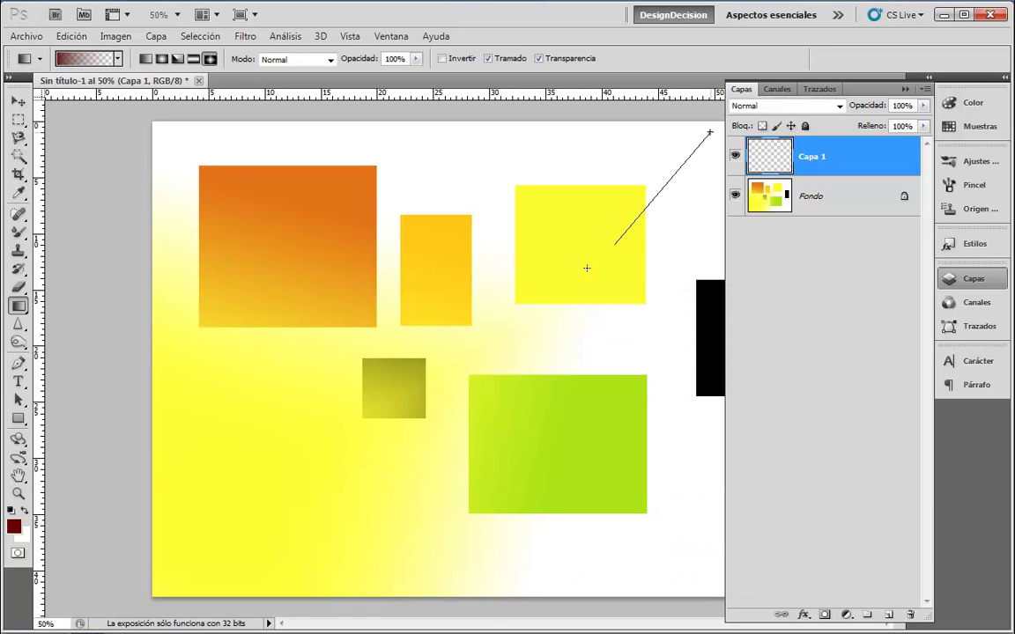
pyautogui.moveTo(709, 130); pyautogui.dragTo(523, 343)
pyautogui.click(735, 195)
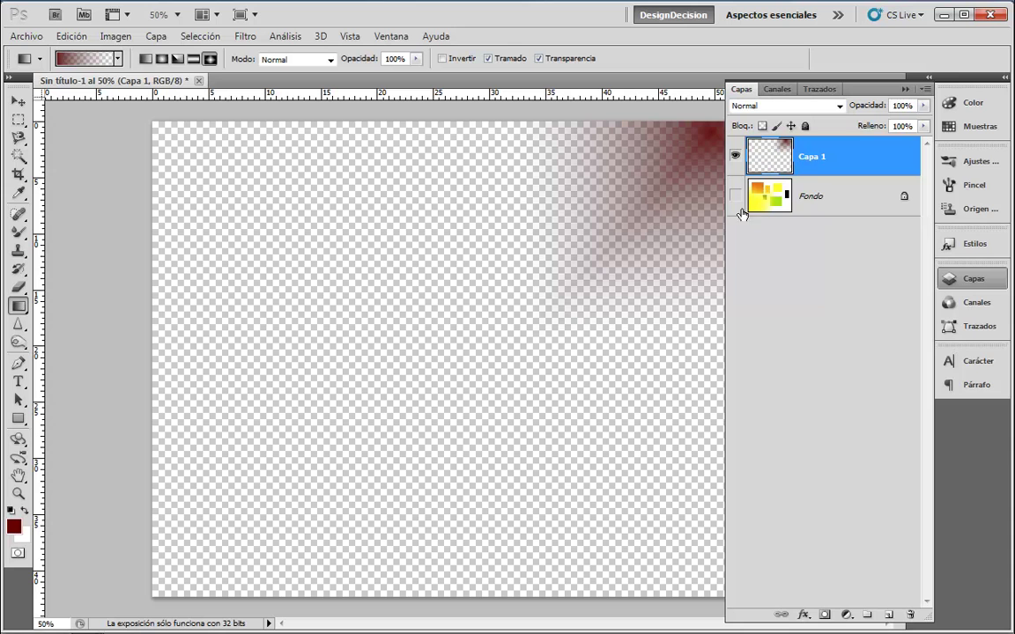
pyautogui.click(734, 196)
# - Append the Armonías en color 1 and 2 gradient sets and pick the yellow-to-pink preset
pyautogui.click(117, 58)
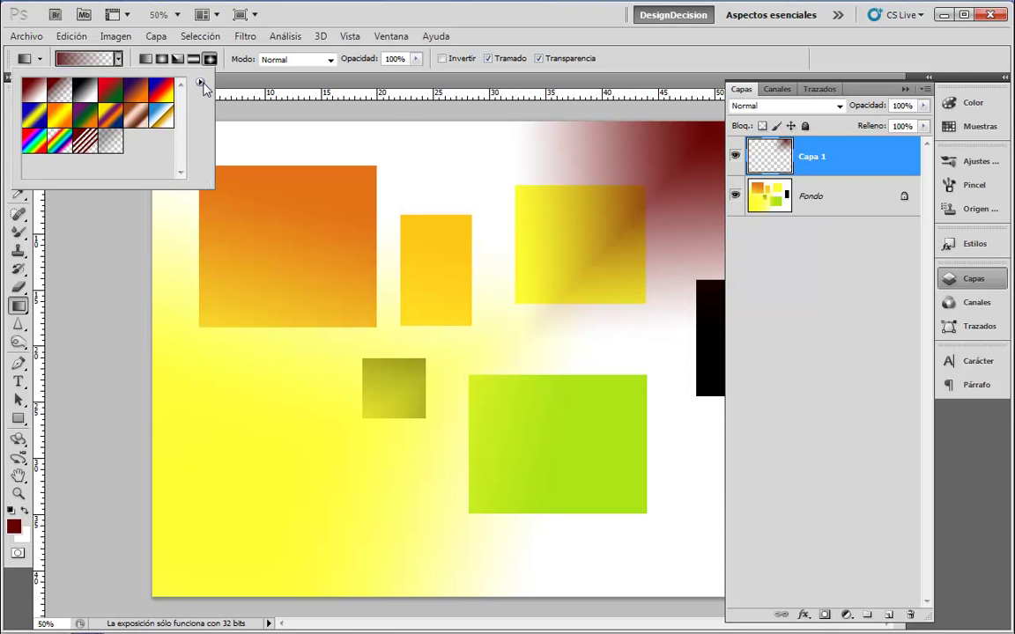
pyautogui.click(200, 83)
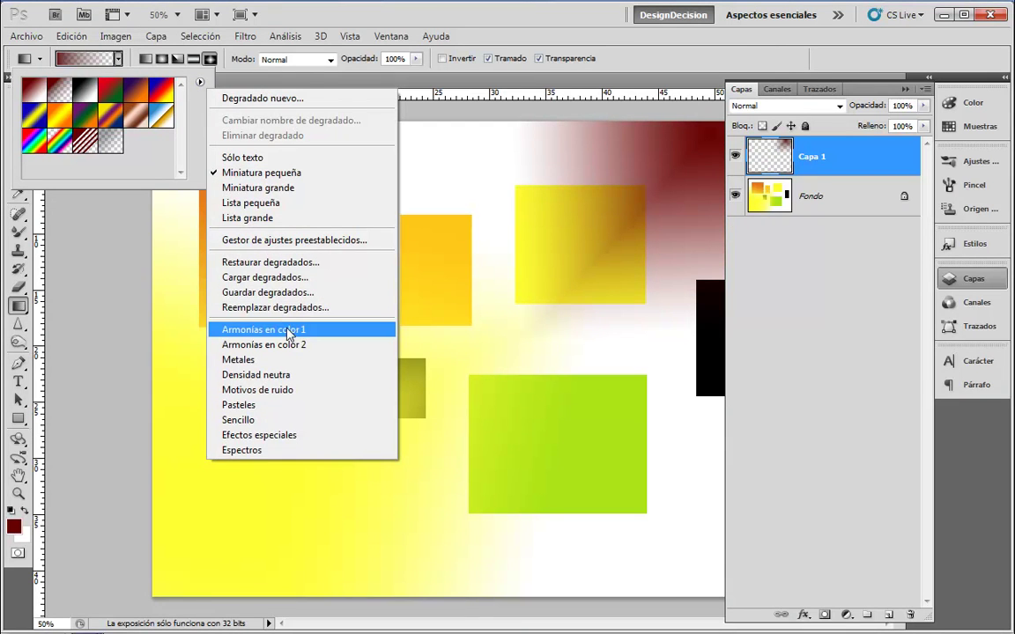
pyautogui.click(288, 333)
pyautogui.click(564, 343)
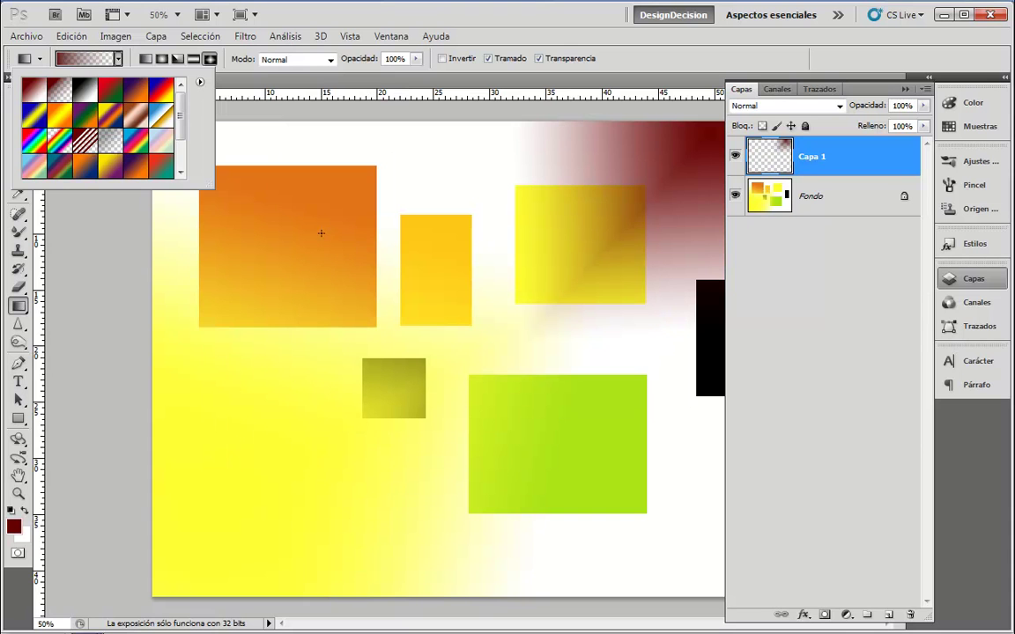
pyautogui.moveTo(210, 185); pyautogui.dragTo(243, 368)
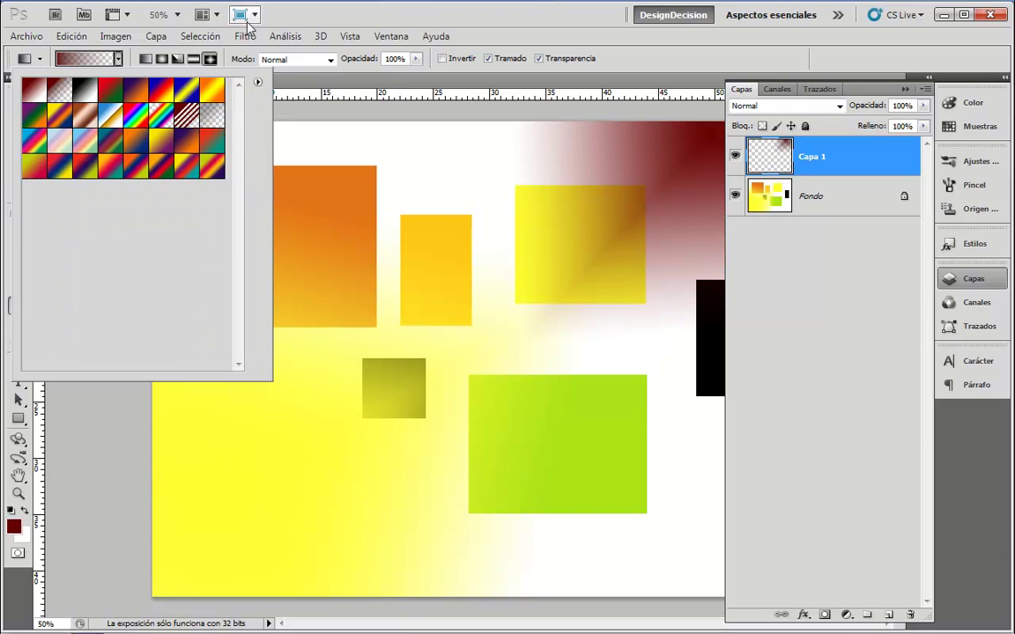
pyautogui.click(257, 82)
pyautogui.click(370, 345)
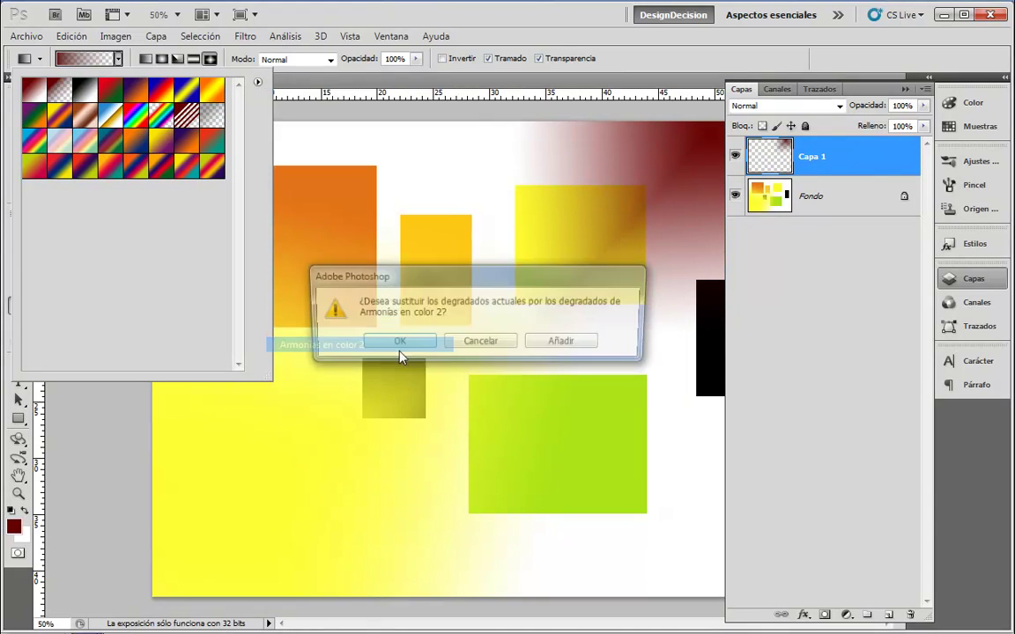
pyautogui.click(554, 342)
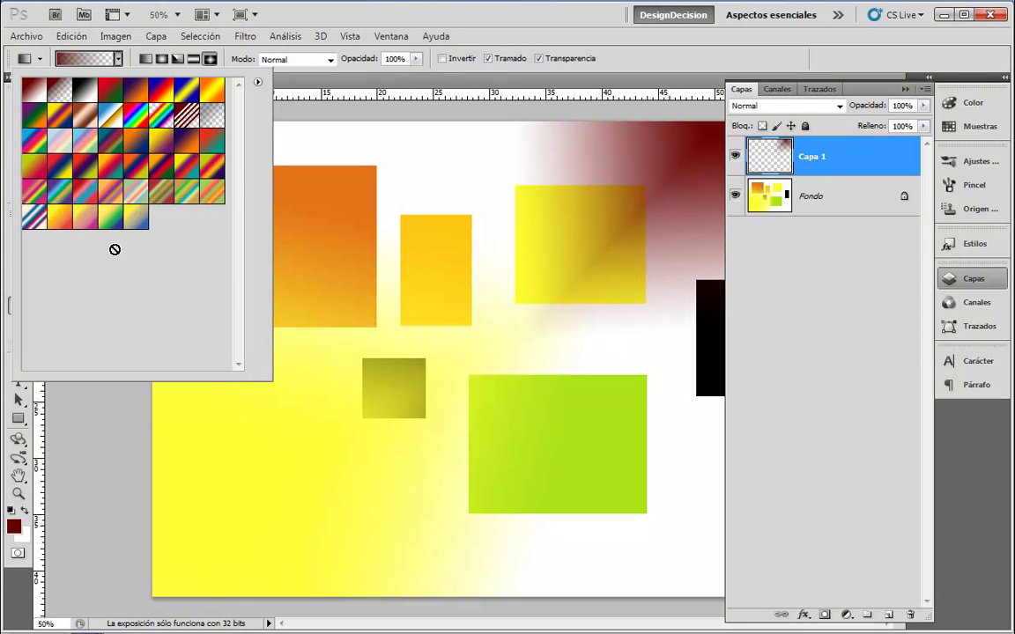
pyautogui.click(75, 211)
# - Drag a diamond yellow-magenta gradient, then redo it as a horizontal linear gradient across the layer
pyautogui.moveTo(233, 429); pyautogui.dragTo(487, 428)
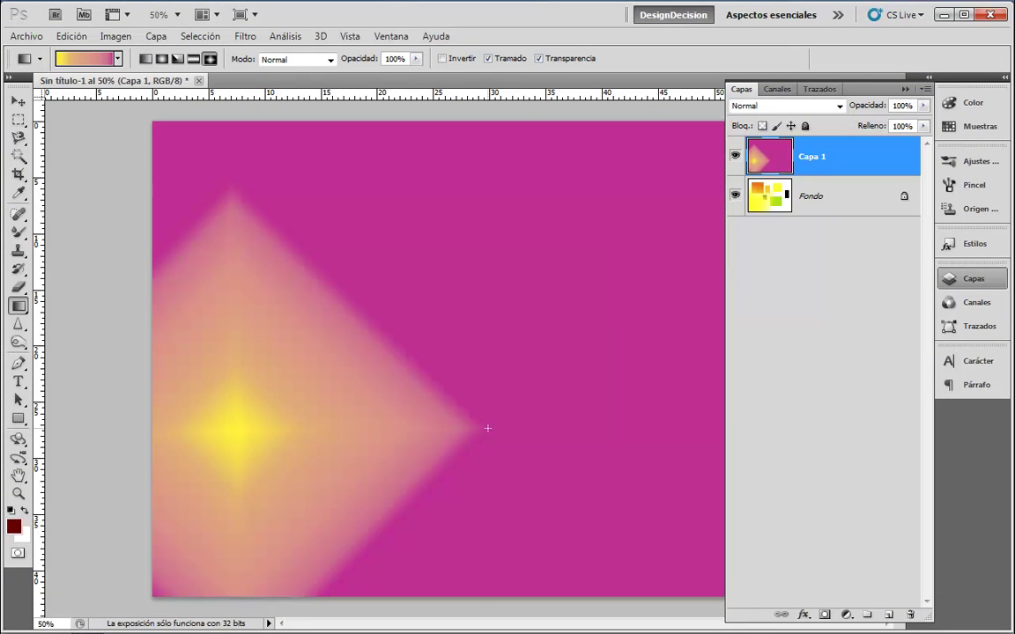
pyautogui.click(146, 58)
pyautogui.moveTo(230, 318); pyautogui.dragTo(533, 324)
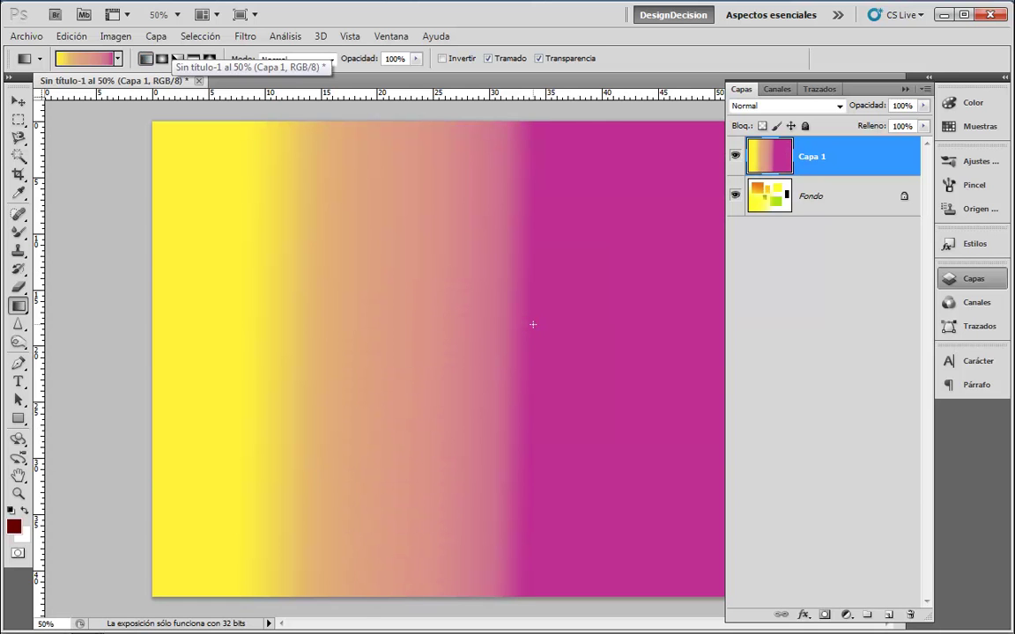